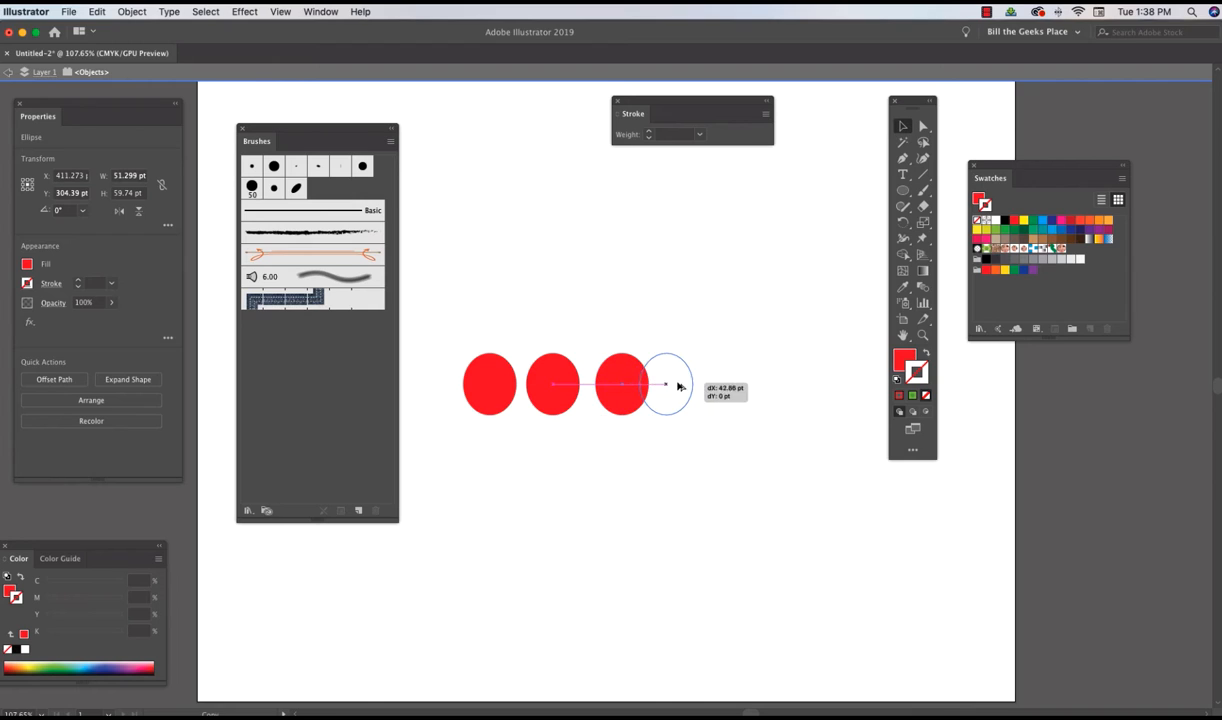
Step: Draw a red triangle about 62 by 71 pt, pointing away from the row of four ellipses, beyond the last one
left_click(903, 193)
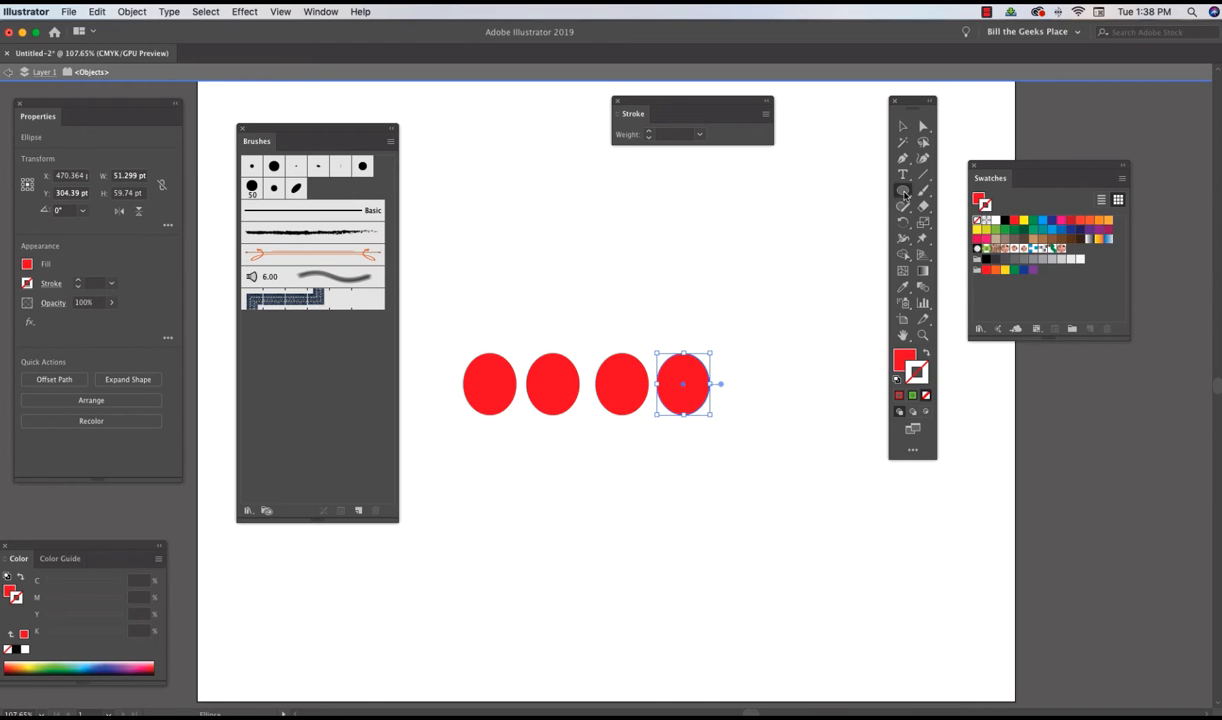
left_click(962, 238)
left_click_drag(711, 292, 758, 386)
key("Down")
key("Down")
key("Down")
Step: Recolor the first ellipse in the row green and the triangle purple
left_click(902, 127)
left_click(487, 388)
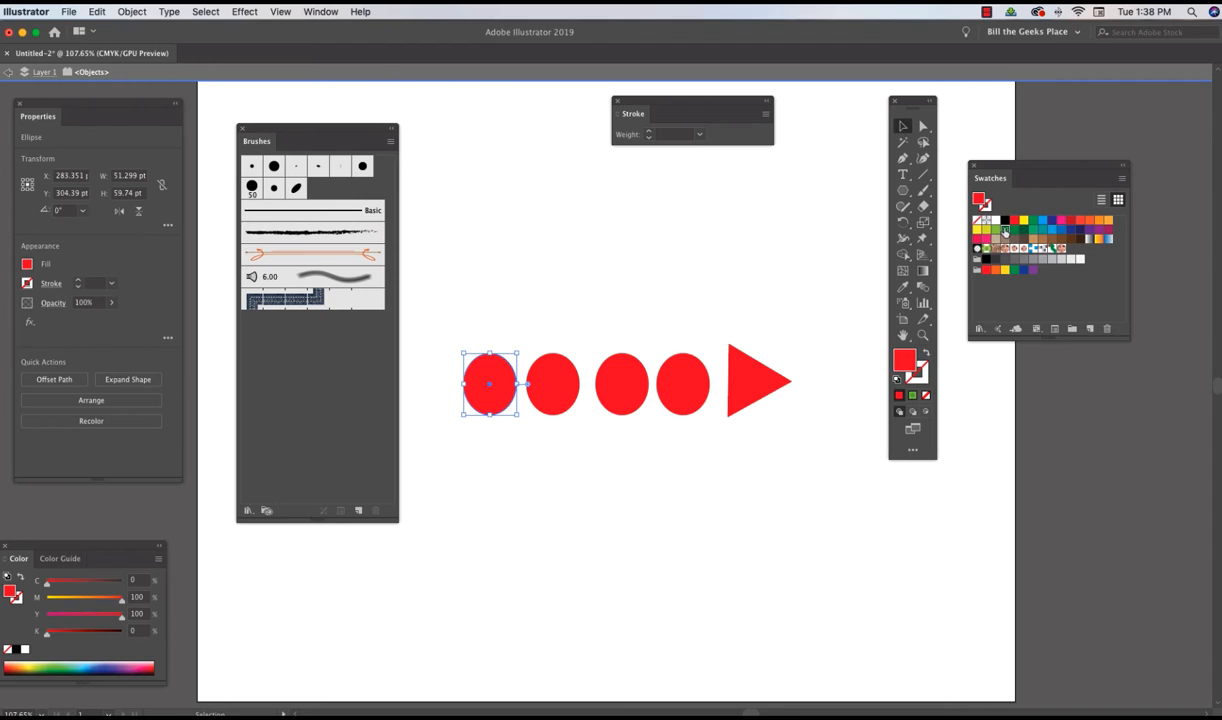
left_click(1034, 219)
left_click(735, 385)
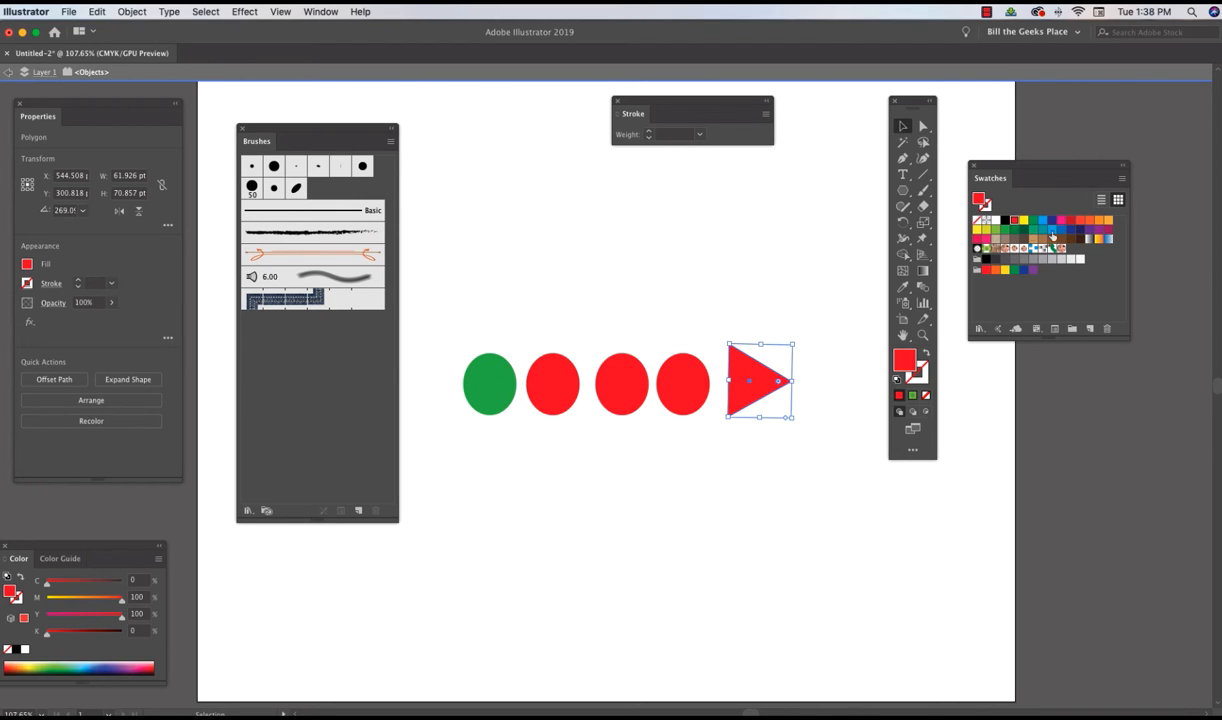
left_click(1099, 230)
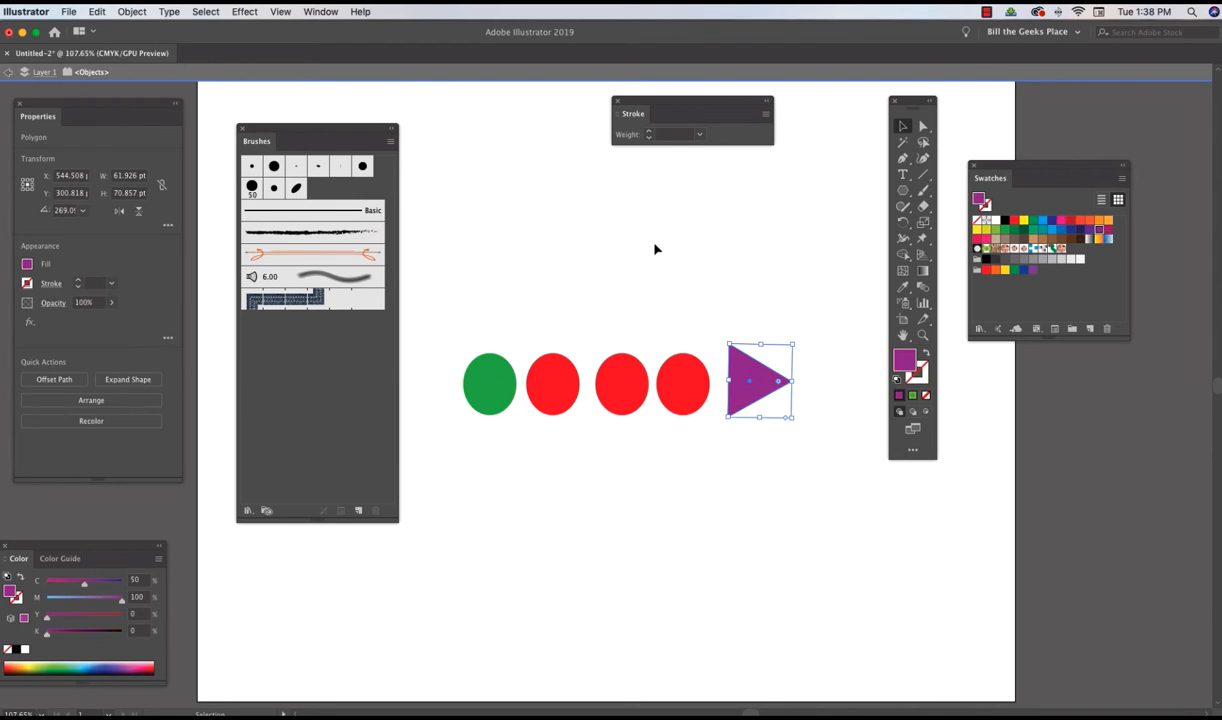
left_click(628, 237)
Step: Create an art brush from the four ellipses and the triangle with the default options, and delete the original shapes
left_click_drag(447, 340, 815, 442)
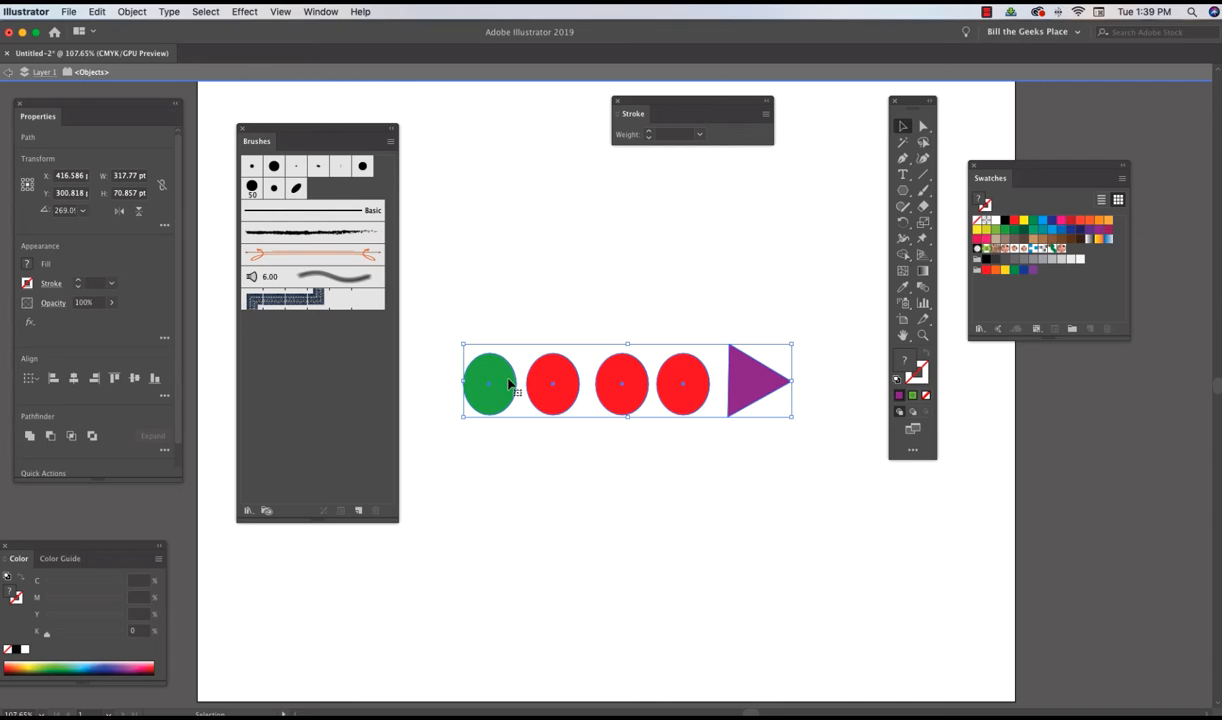
left_click_drag(503, 385, 294, 370)
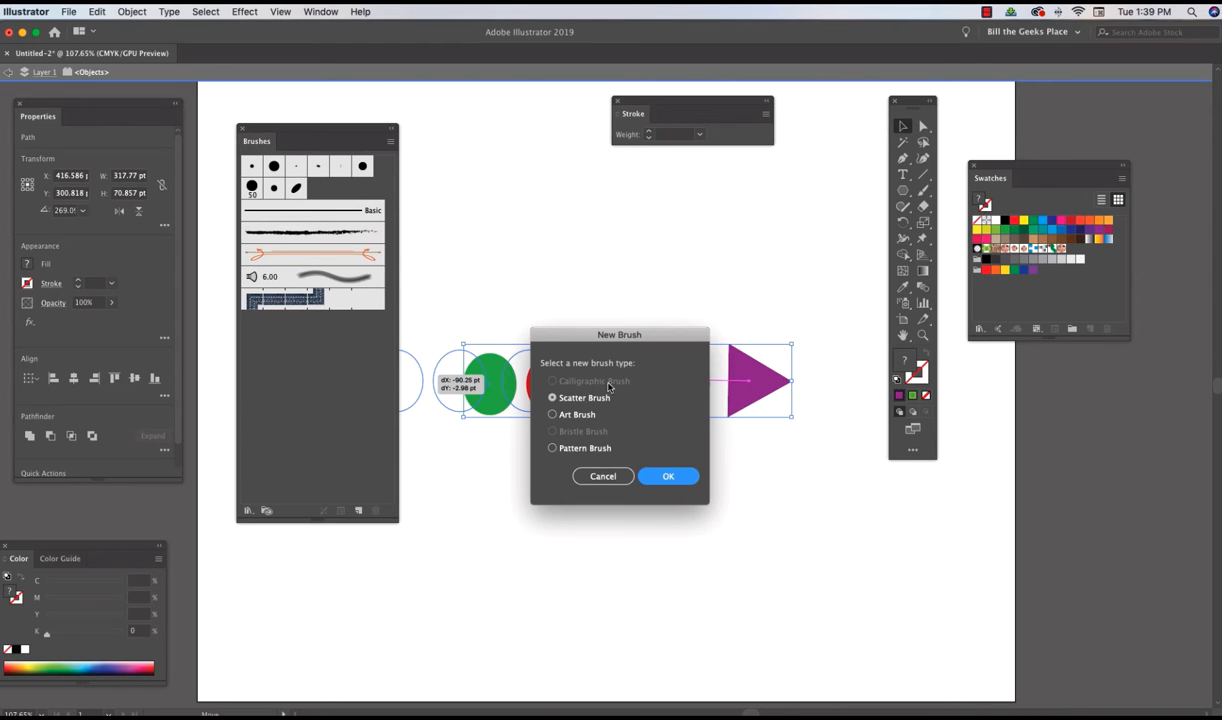
left_click(553, 415)
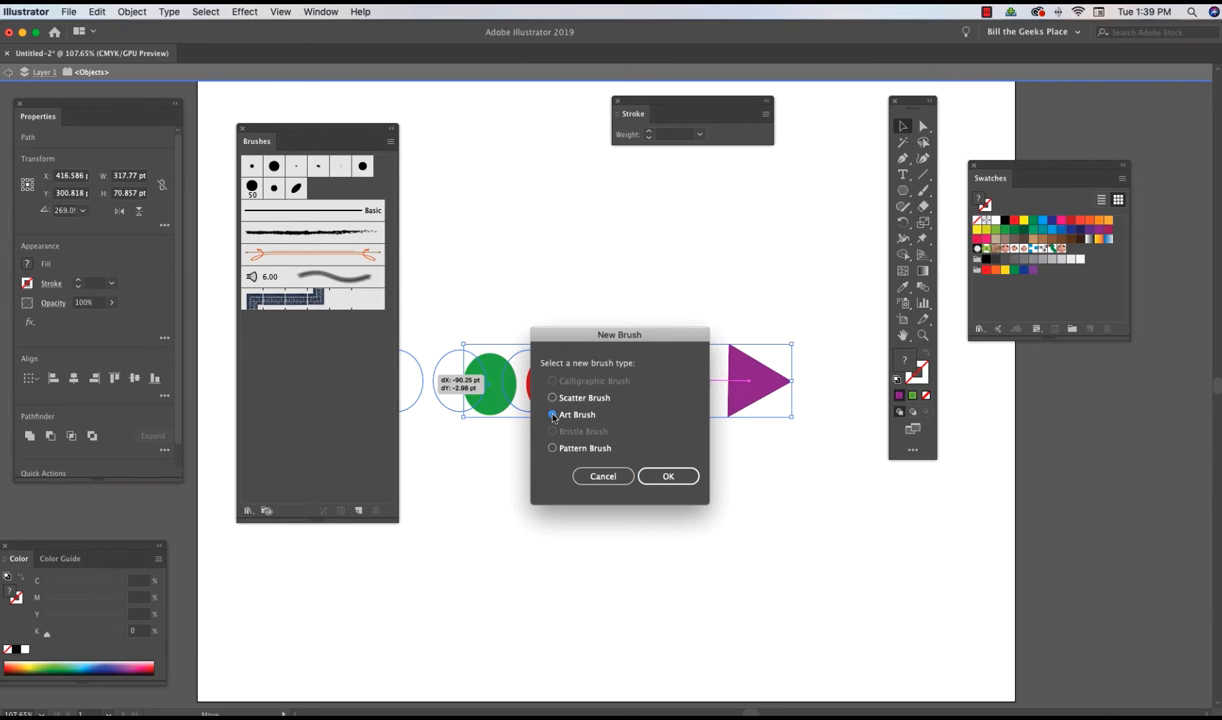
left_click(669, 477)
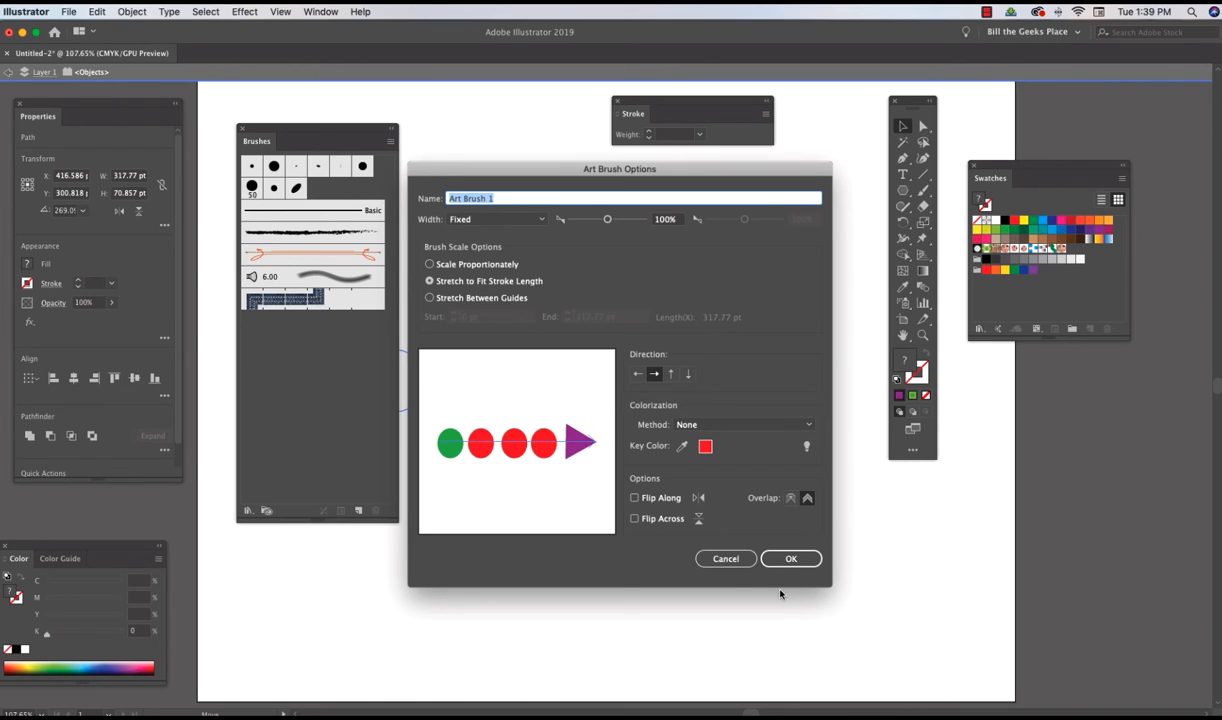
left_click(793, 560)
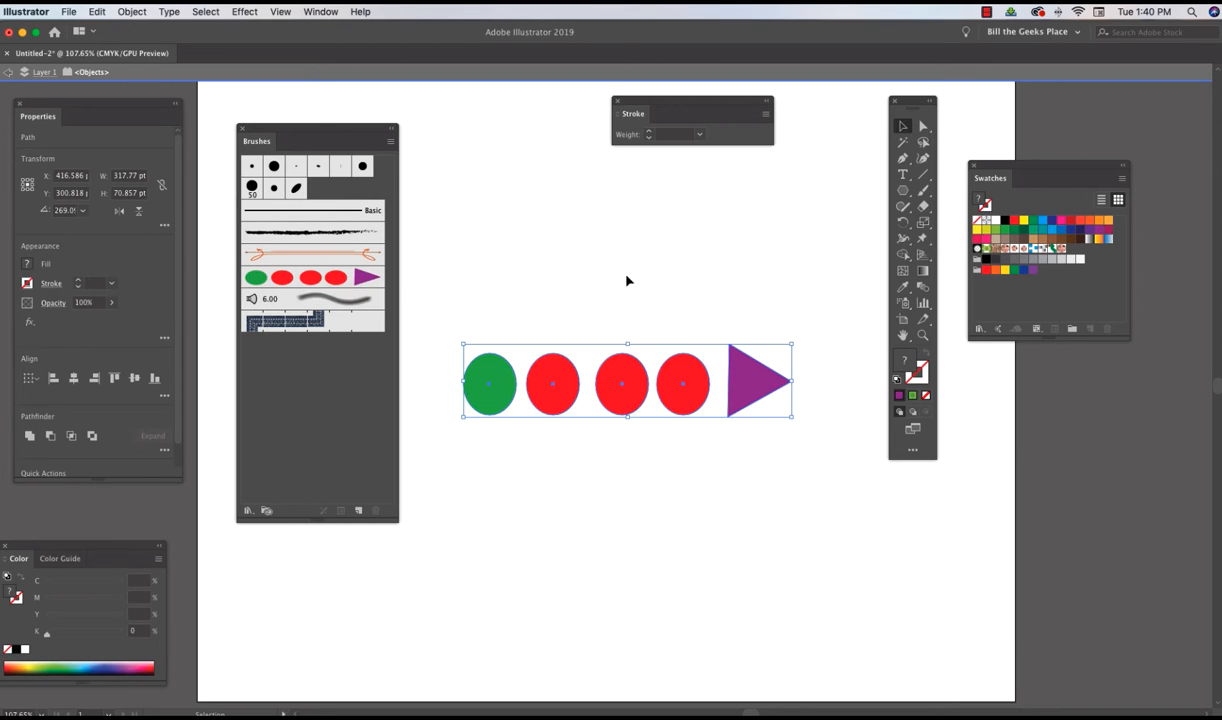
left_click(902, 127)
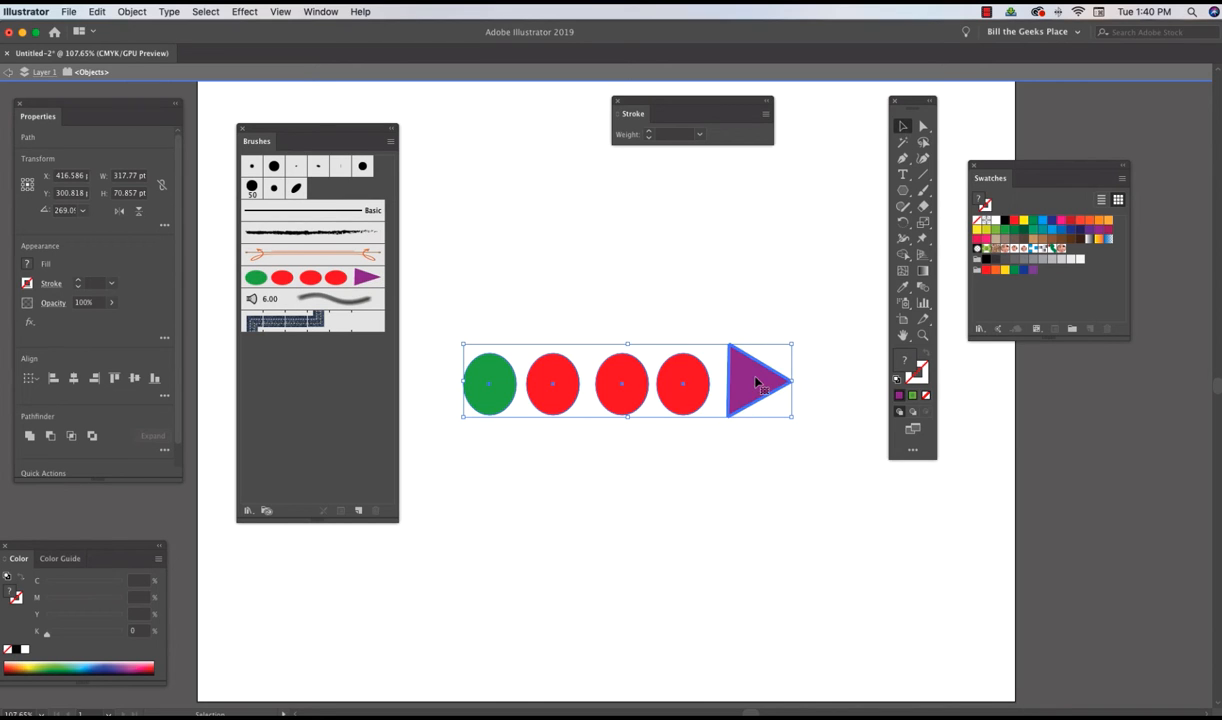
key("Delete")
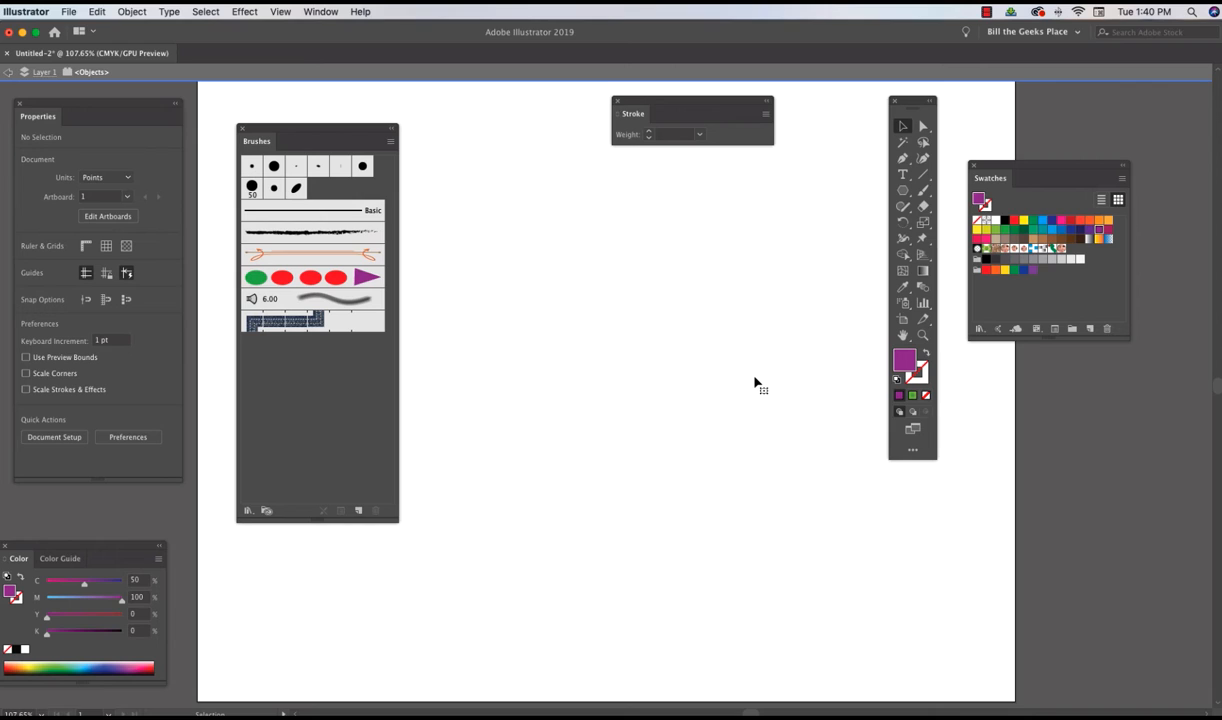
Step: Paint five strokes of different lengths and curvature across the artboard with the new ellipse-and-triangle art brush
left_click(922, 190)
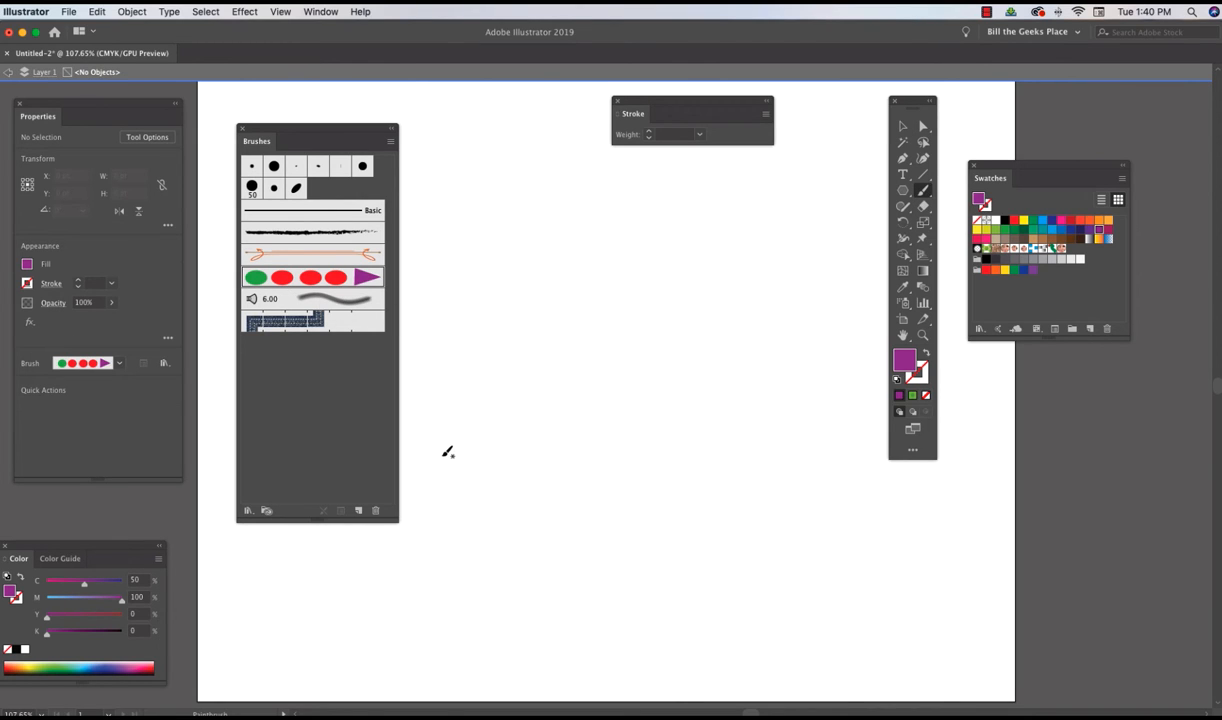
mouse_move(445, 454)
left_mouse_down()
mouse_move(532, 412)
mouse_move(655, 397)
mouse_move(849, 540)
mouse_move(915, 555)
left_mouse_up()
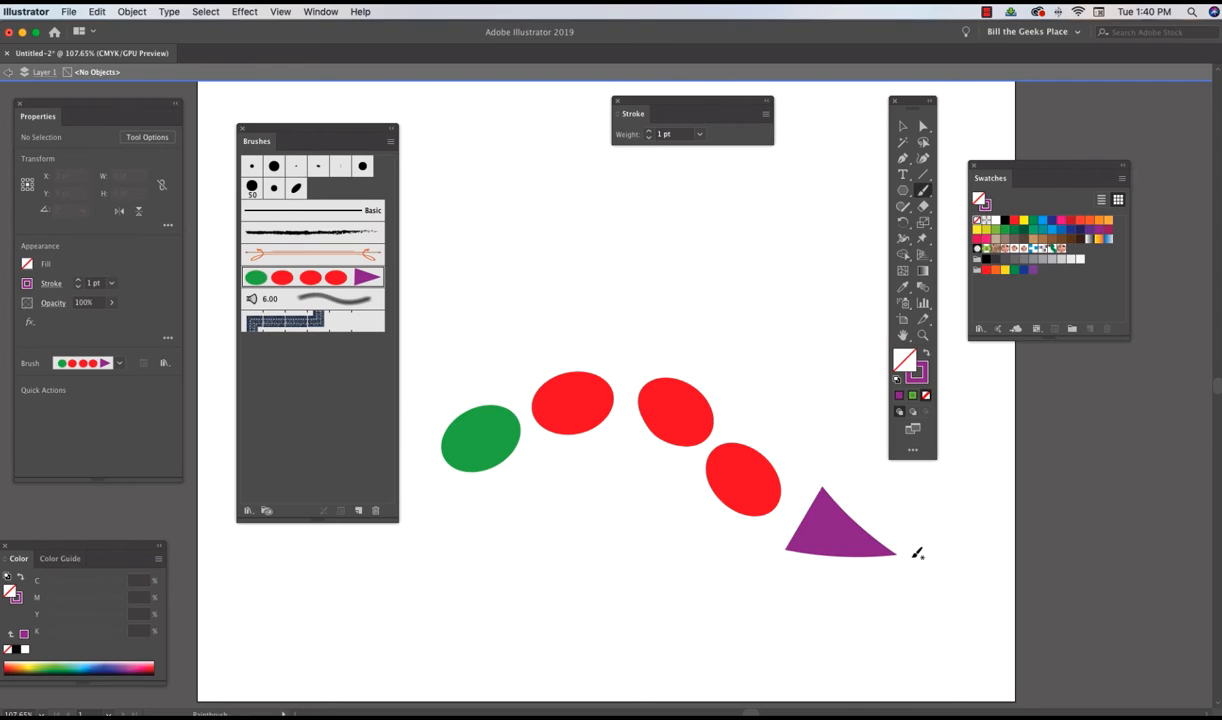
mouse_move(627, 292)
left_mouse_down()
mouse_move(697, 253)
mouse_move(742, 249)
left_mouse_up()
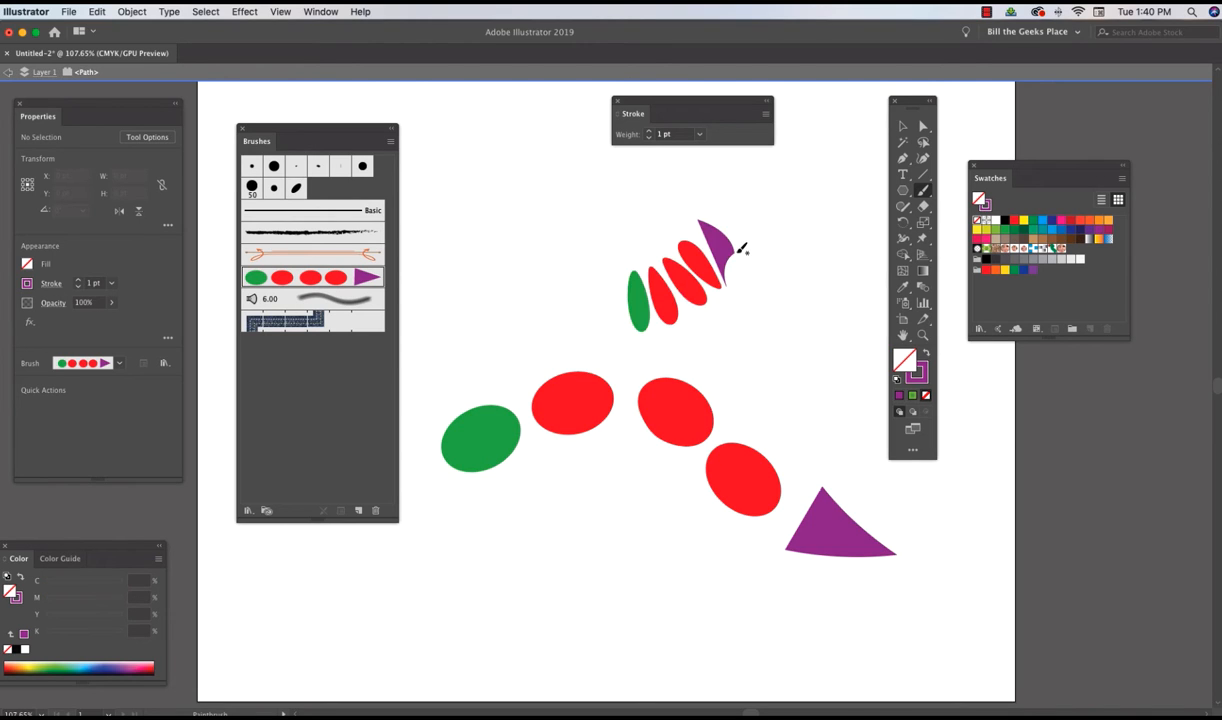
mouse_move(428, 222)
left_mouse_down()
mouse_move(506, 198)
mouse_move(615, 199)
left_mouse_up()
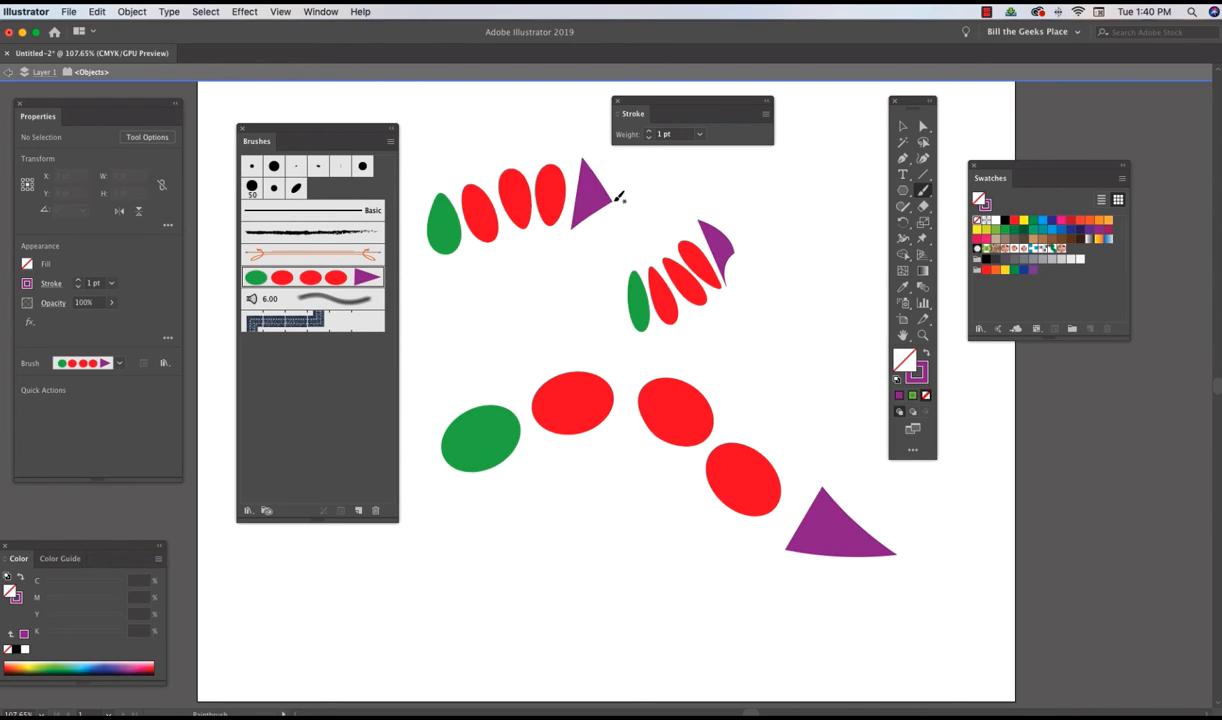
left_click_drag(535, 561, 856, 664)
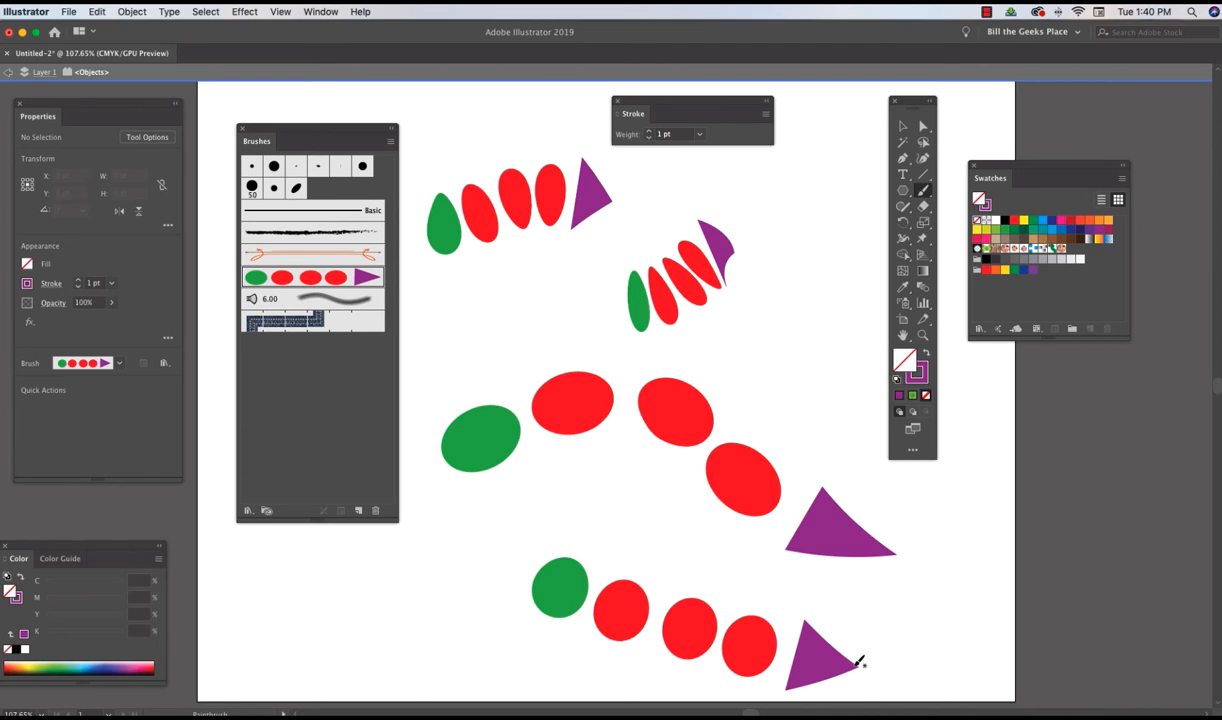
mouse_move(592, 483)
left_mouse_down()
mouse_move(613, 510)
mouse_move(811, 583)
mouse_move(873, 592)
left_mouse_up()
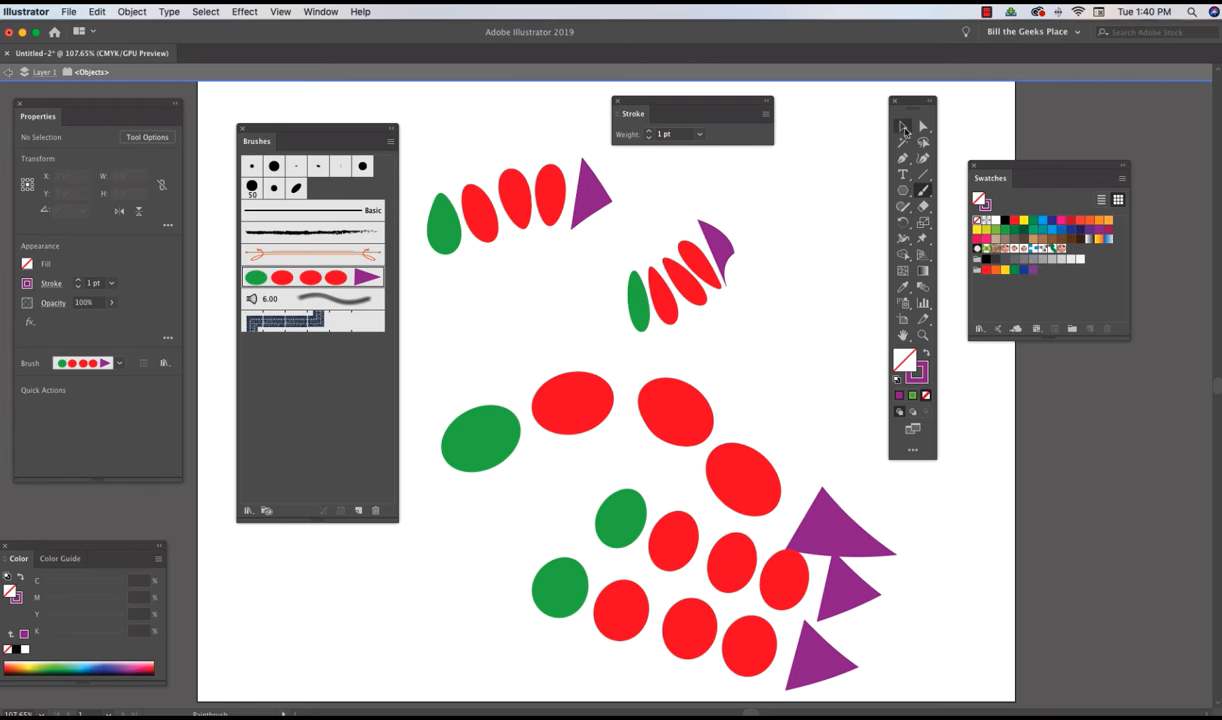
Step: Delete all the ellipse-and-triangle brush strokes from the artboard
left_click(905, 130)
mouse_move(416, 165)
left_mouse_down()
mouse_move(492, 366)
mouse_move(805, 640)
mouse_move(884, 691)
left_mouse_up()
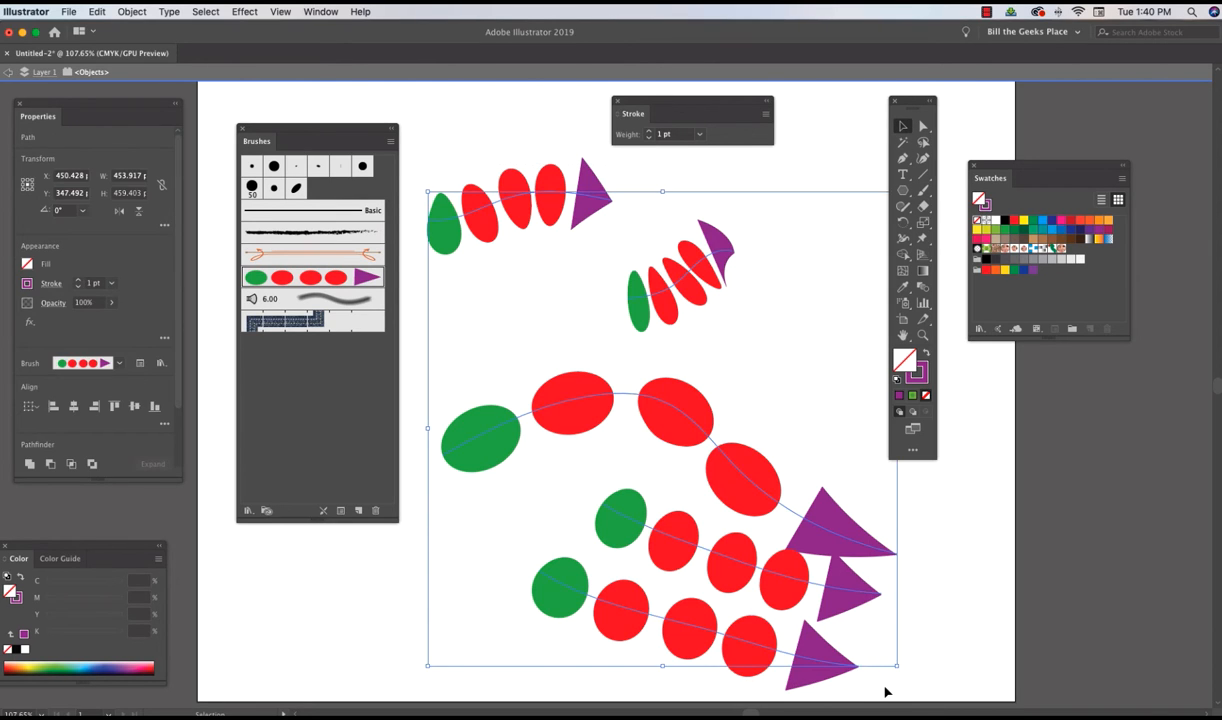
key("Delete")
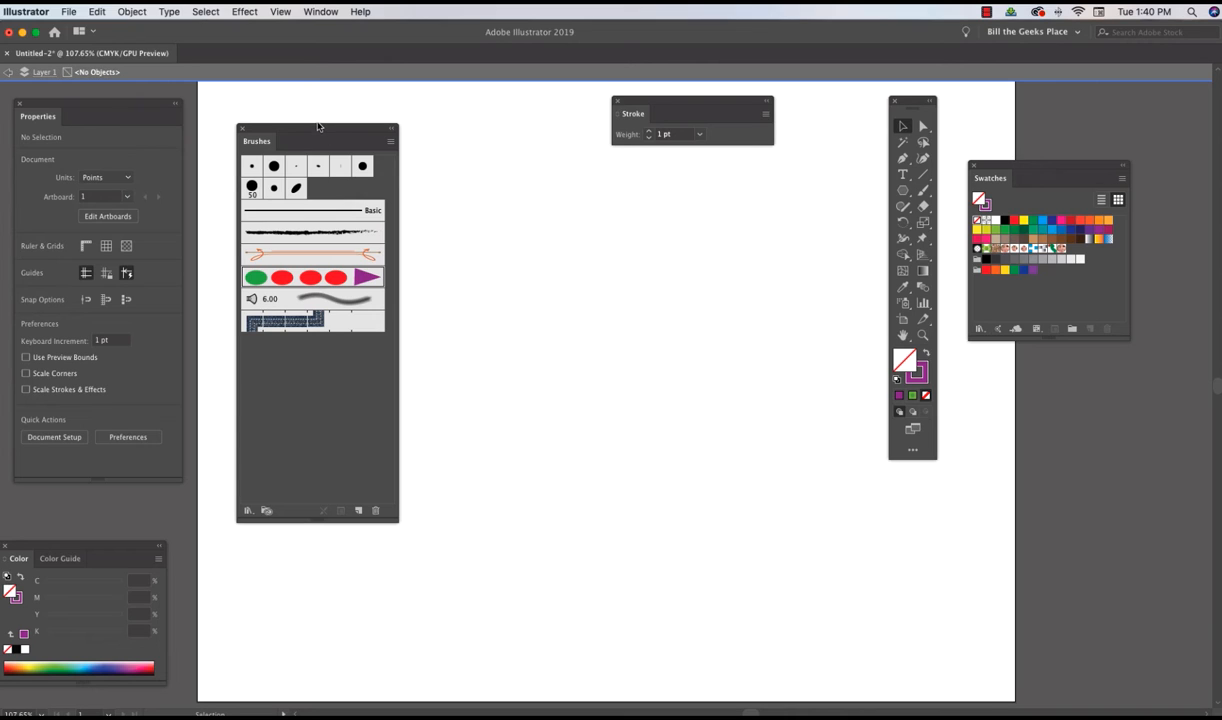
Step: Place face.png from the part25-BrushesImages folder near the middle of the artboard, about 97 pt wide, and embed it
left_click_drag(320, 133, 297, 114)
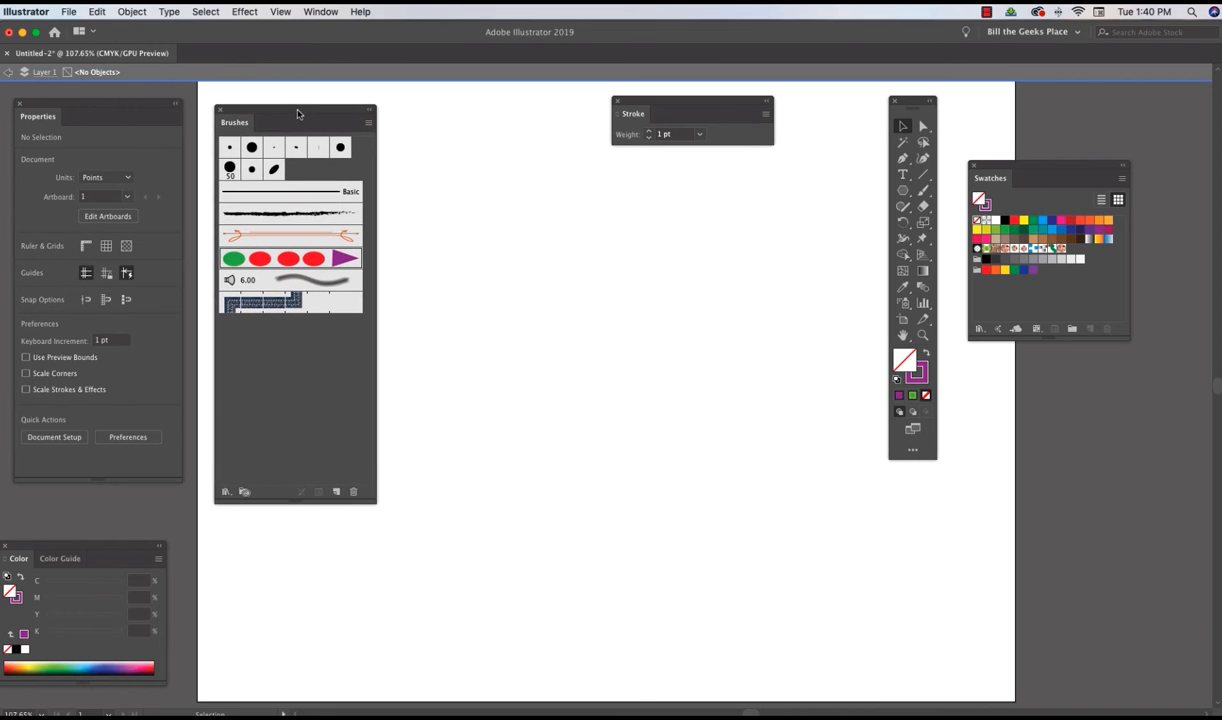
left_click(66, 12)
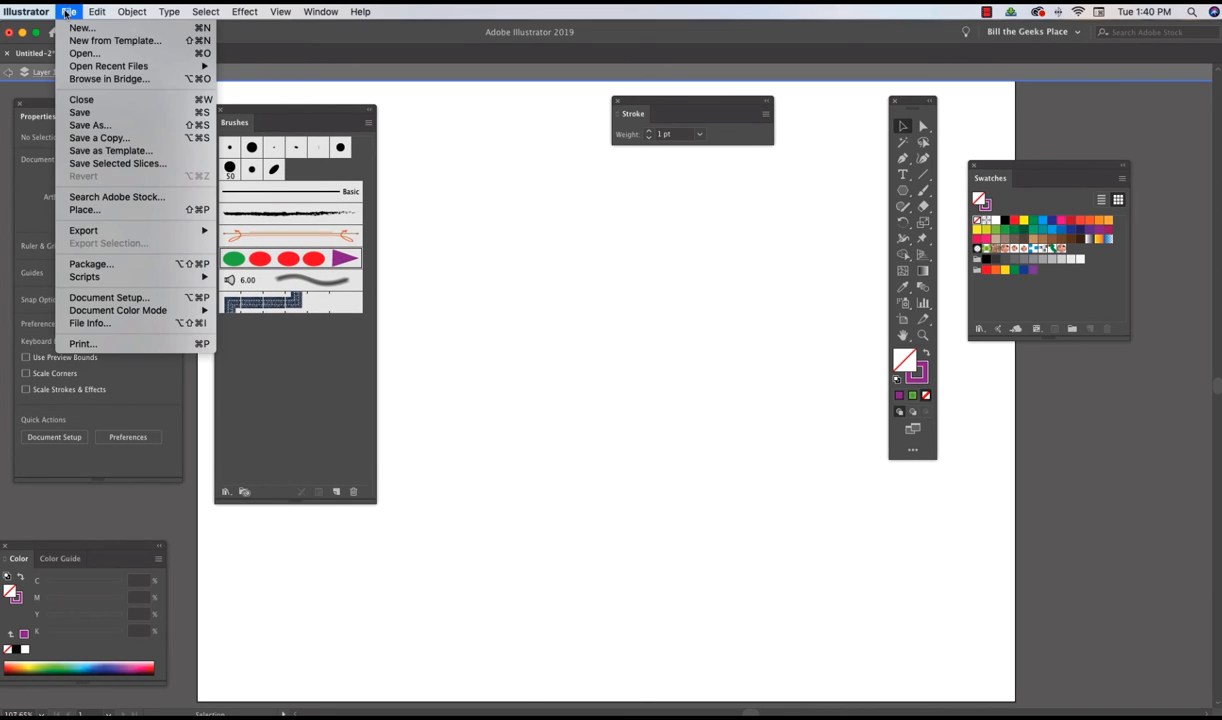
left_click(85, 210)
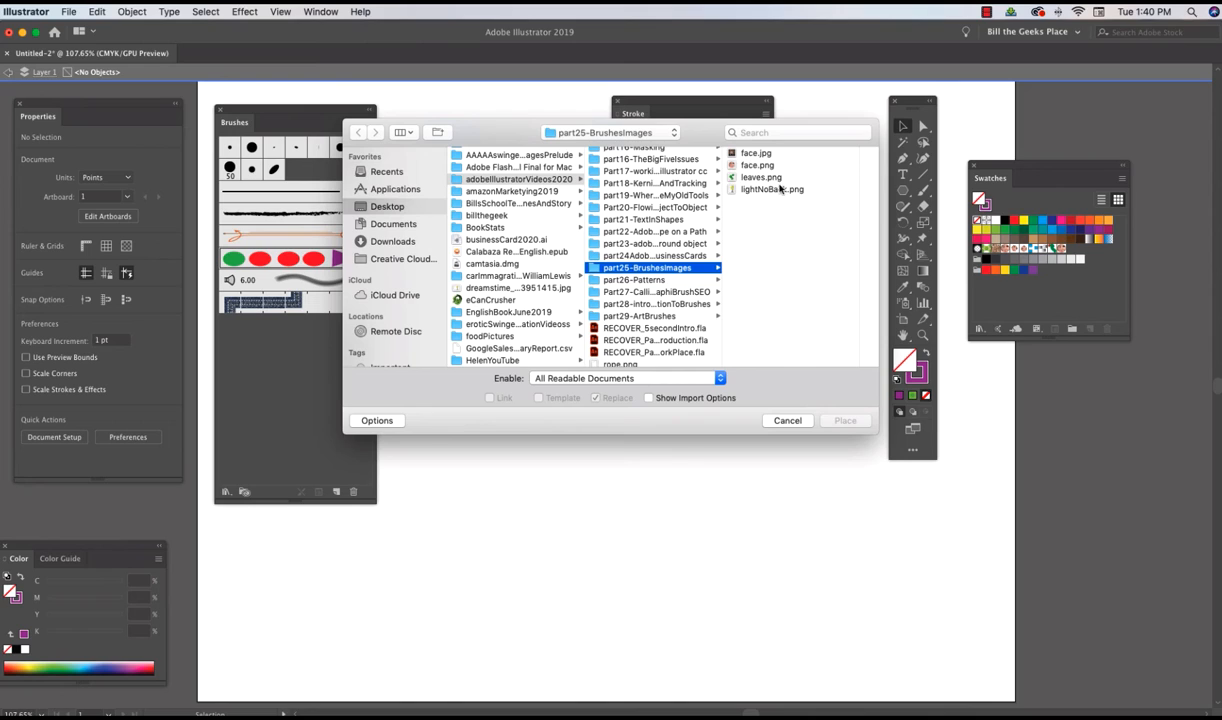
left_click(735, 166)
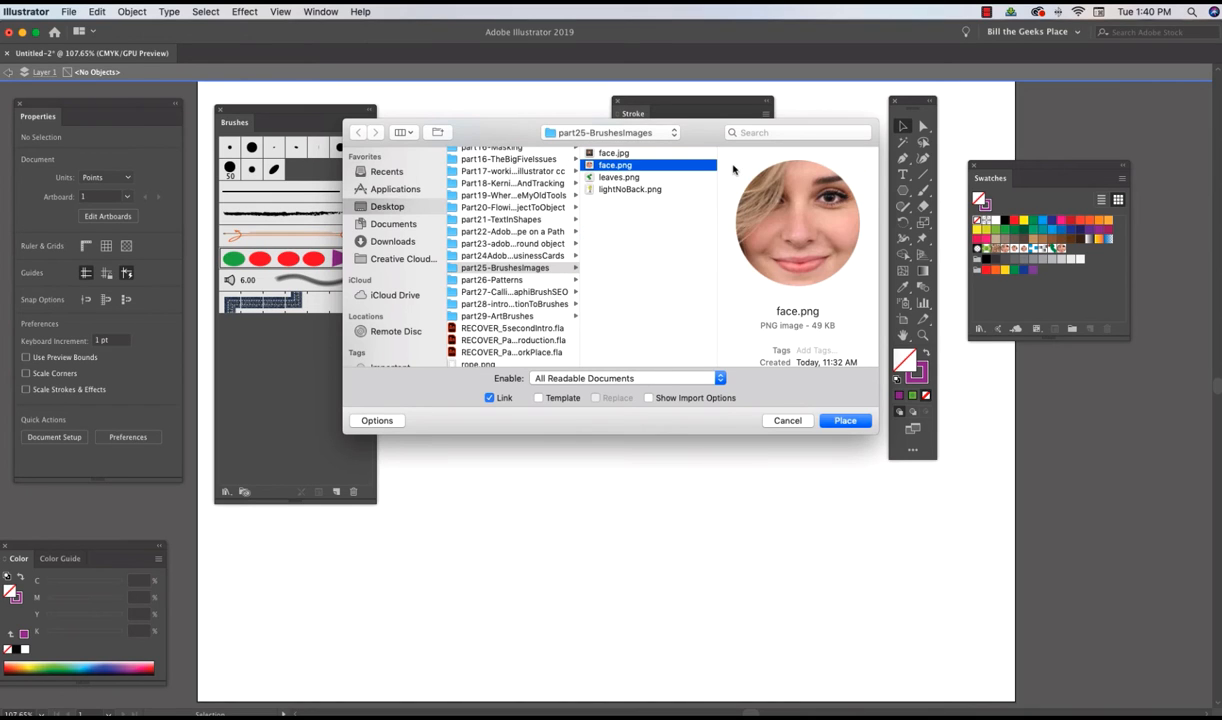
left_click(846, 421)
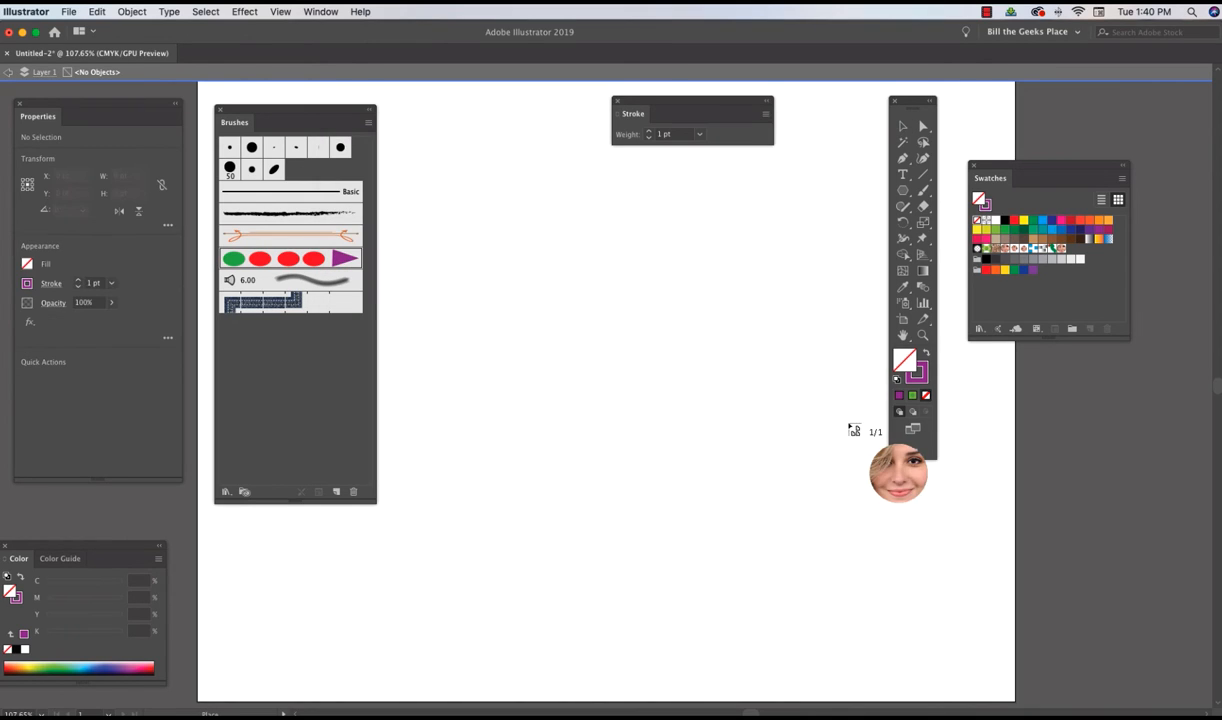
left_click_drag(537, 326, 676, 431)
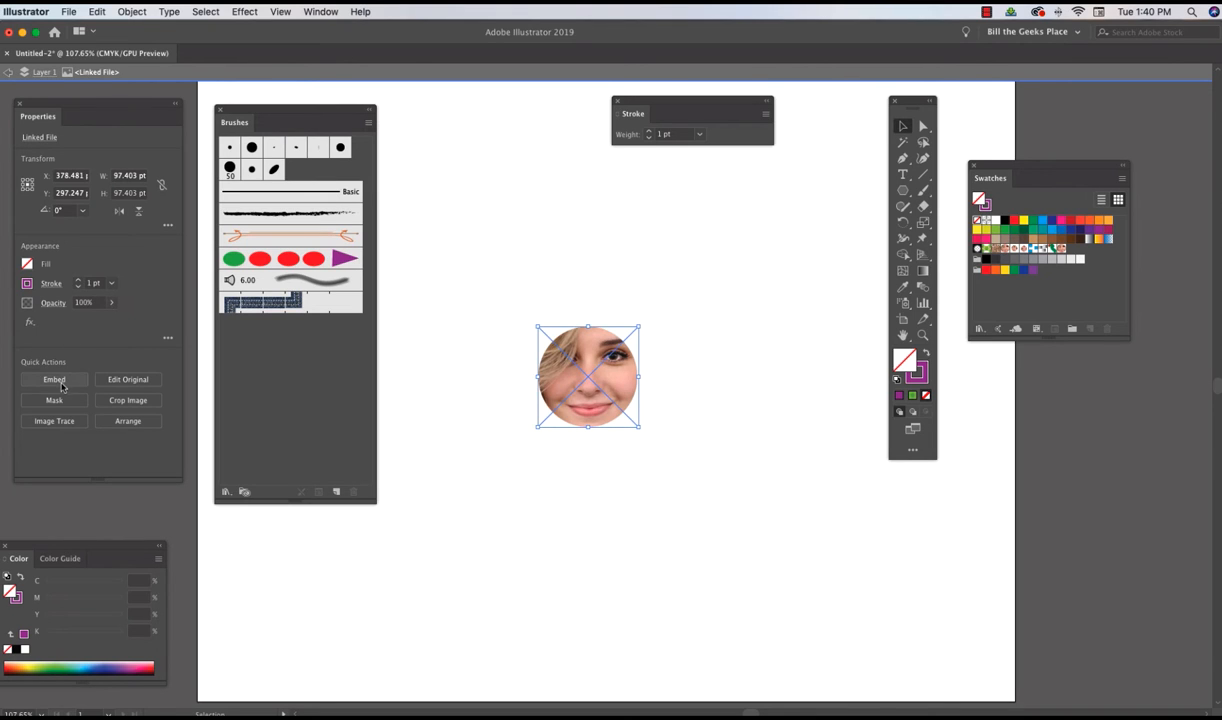
left_click(55, 380)
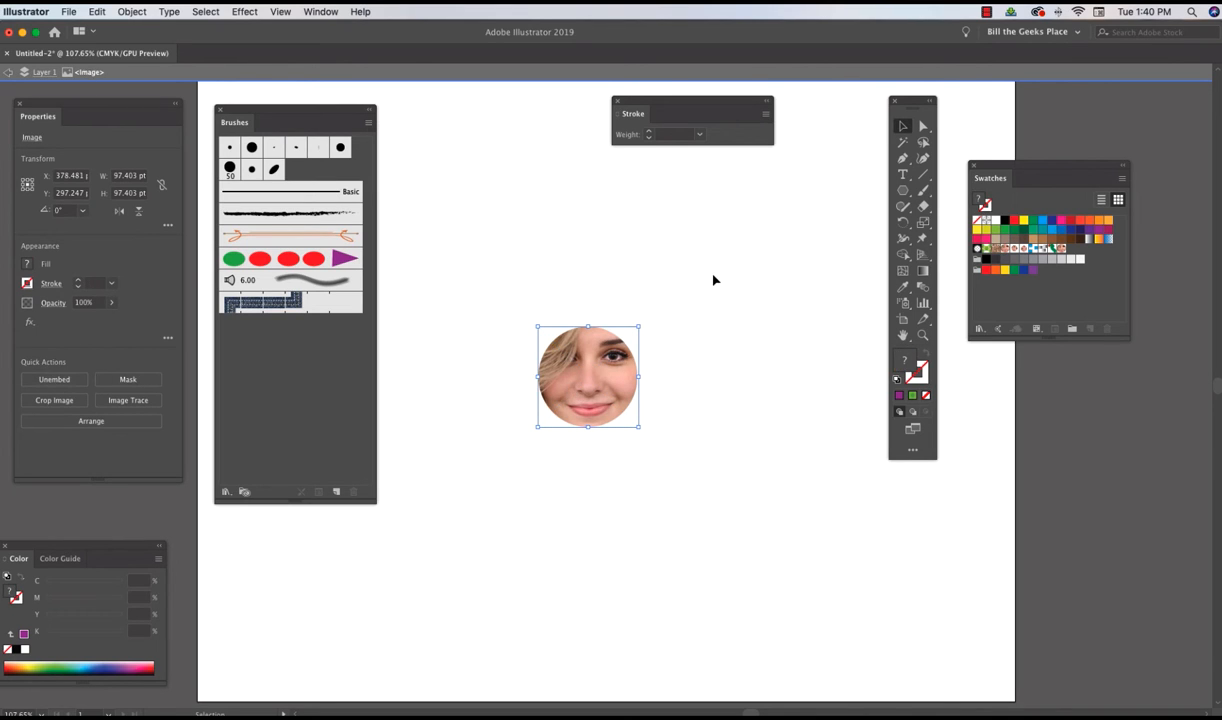
Step: Create an art brush from the embedded face image with the default options, and delete the image from the artboard
mouse_move(578, 356)
left_mouse_down()
mouse_move(423, 382)
mouse_move(276, 357)
left_mouse_up()
left_click(552, 415)
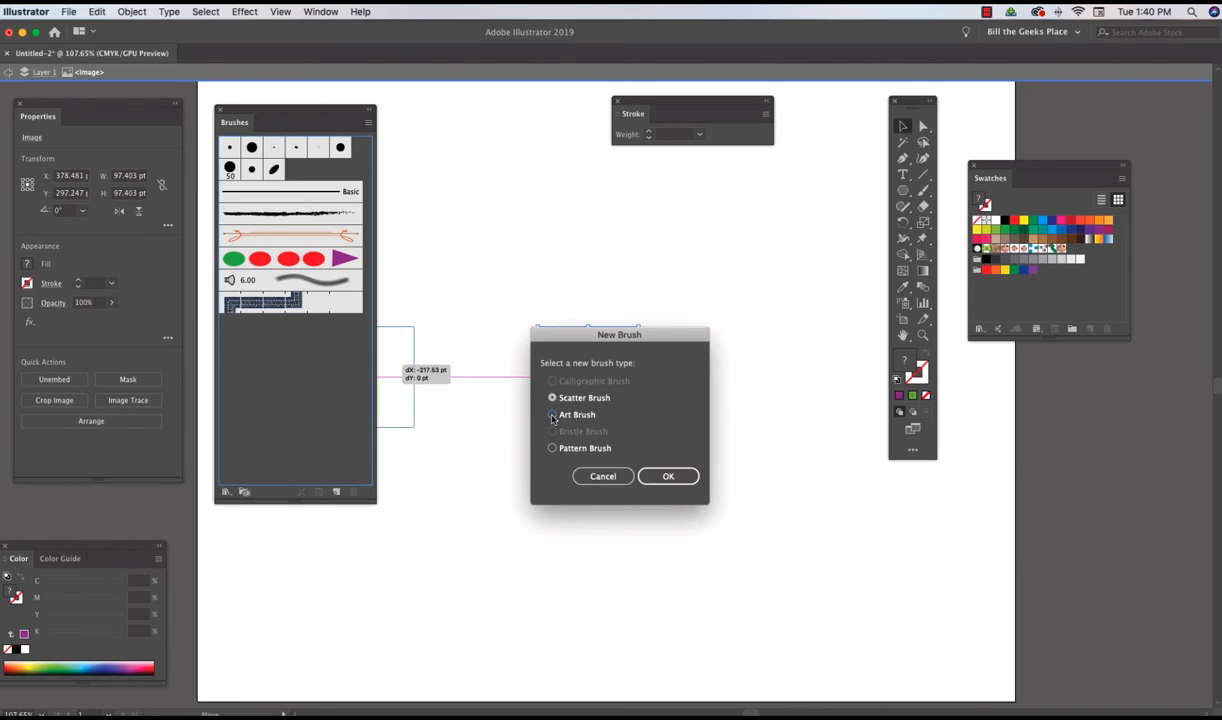
left_click(674, 481)
left_click(790, 560)
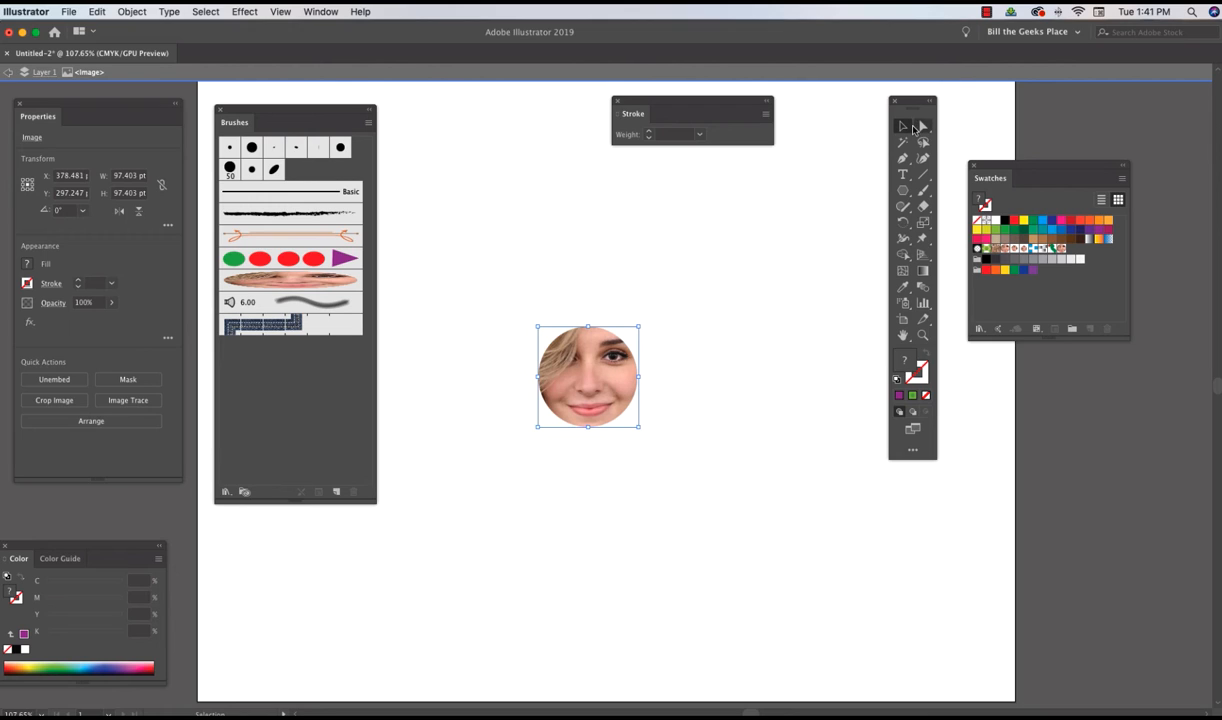
key("Delete")
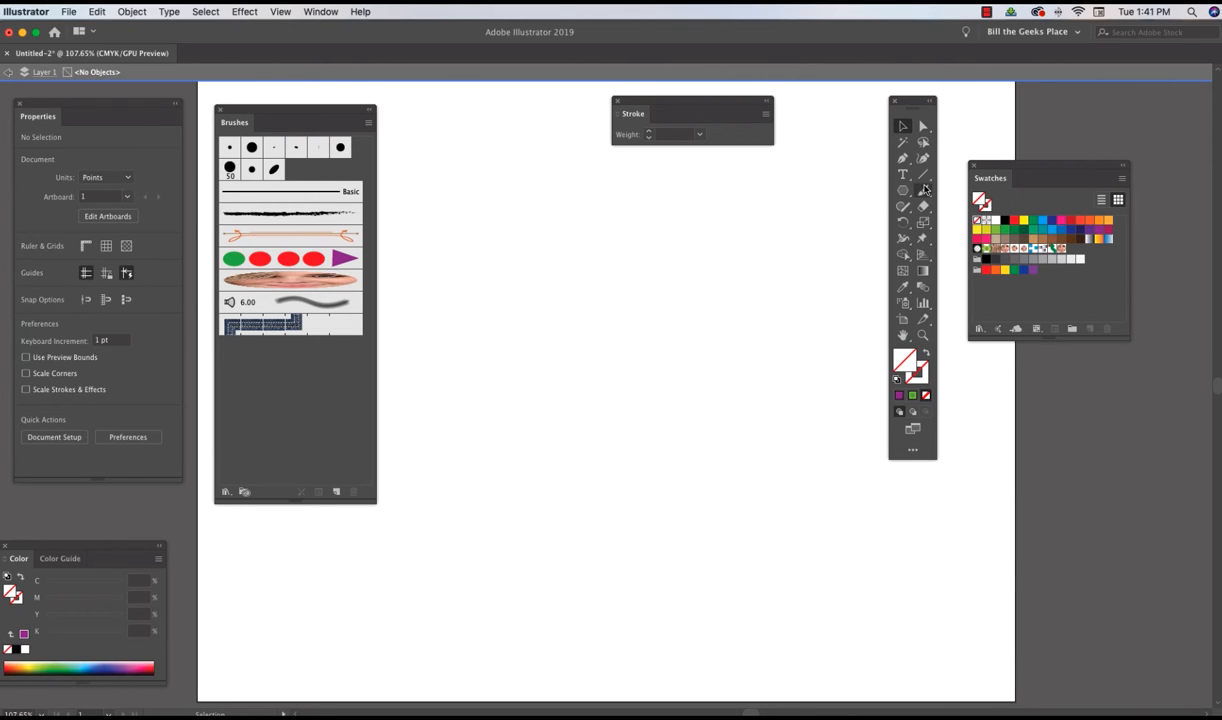
Step: Paint one long and several short horizontal strokes across the artboard with the face art brush
key("b")
left_click_drag(432, 357, 722, 356)
mouse_move(540, 478)
left_mouse_down()
mouse_move(648, 481)
mouse_move(756, 417)
left_mouse_up()
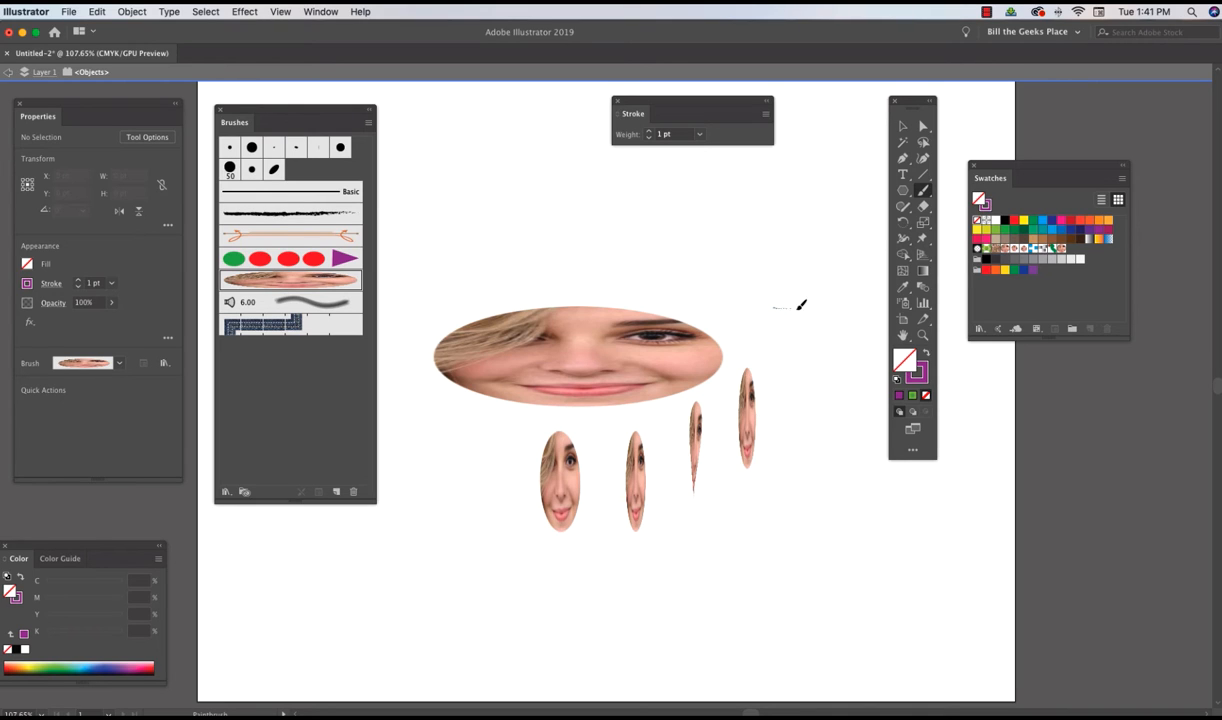
left_click_drag(775, 311, 821, 314)
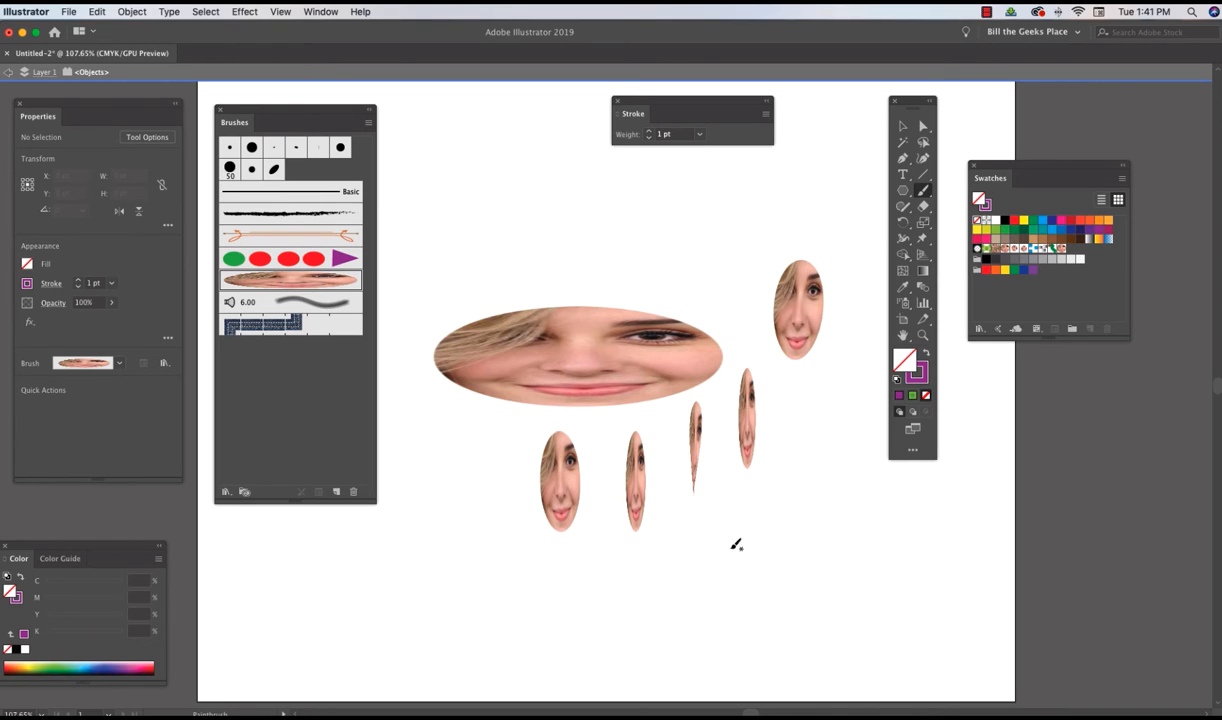
left_click_drag(725, 568, 860, 566)
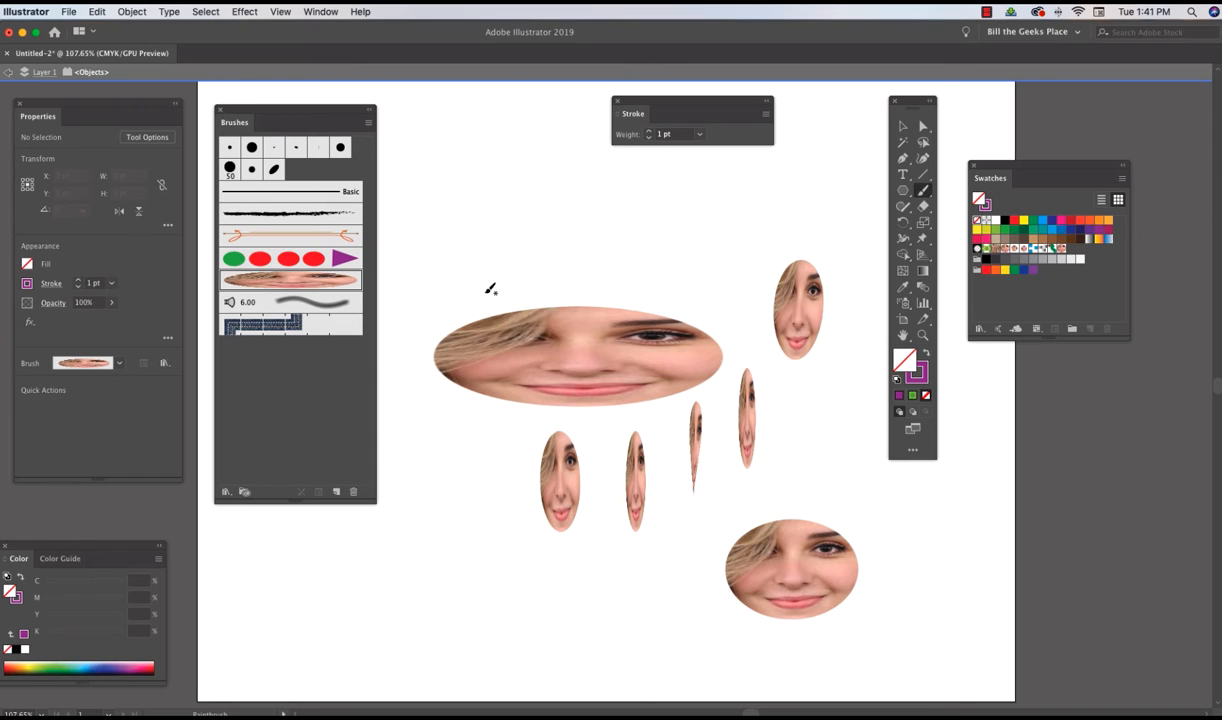
Step: Delete all the face brush strokes from the artboard
left_click(903, 128)
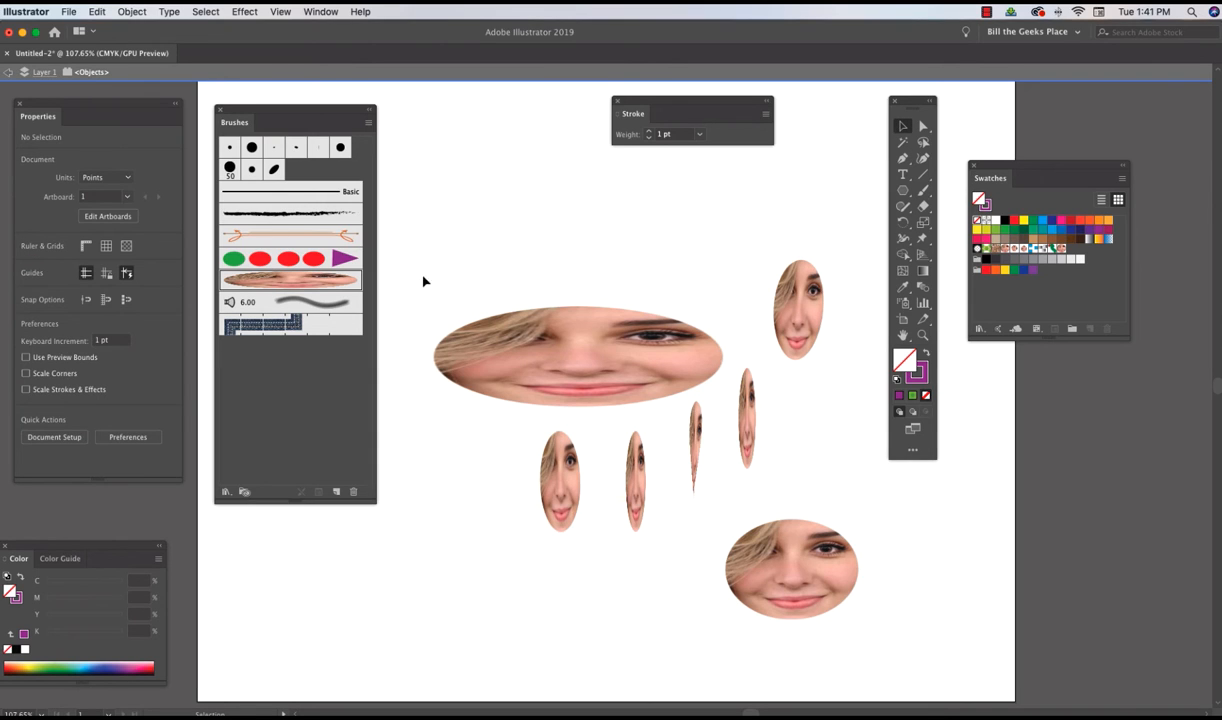
mouse_move(421, 270)
left_mouse_down()
mouse_move(586, 513)
mouse_move(845, 608)
mouse_move(878, 644)
left_mouse_up()
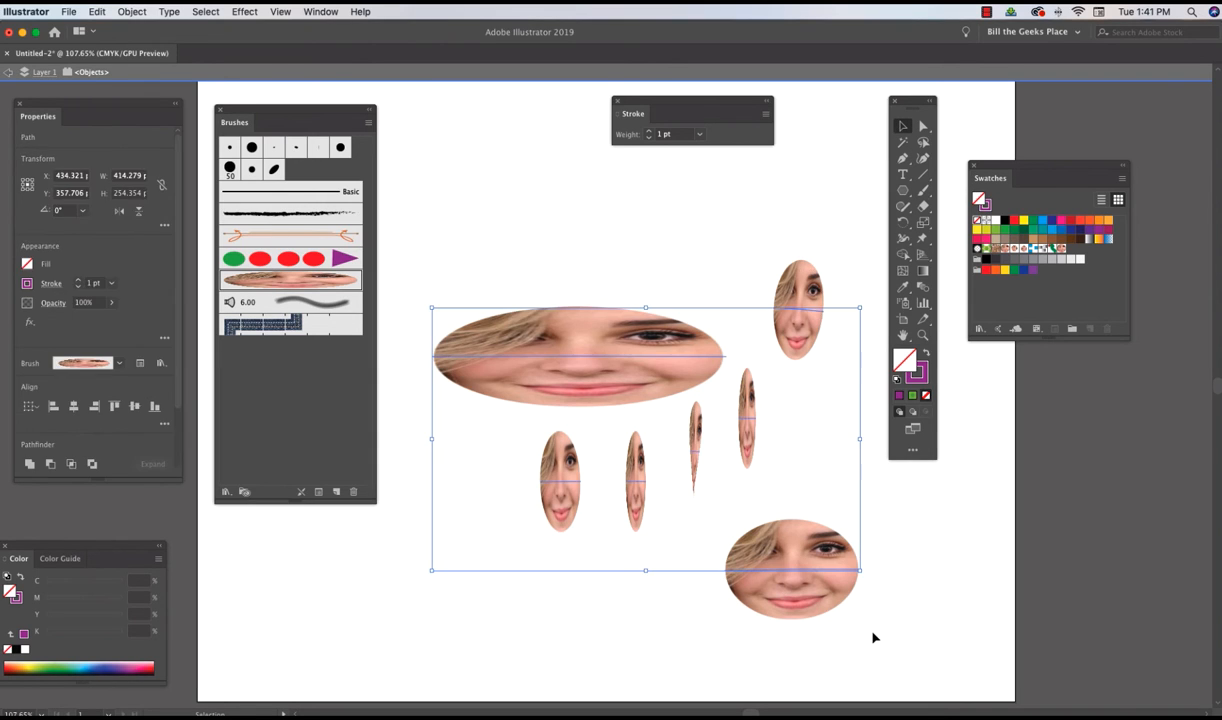
key("Delete")
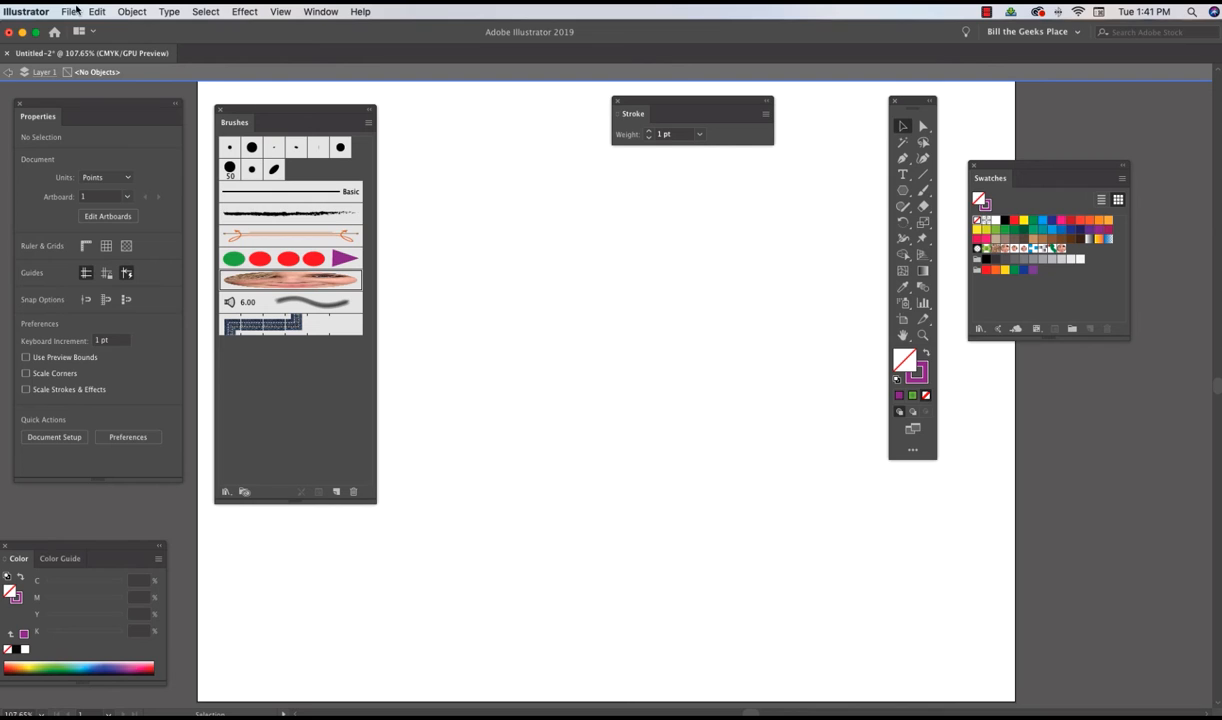
Step: Place face.png about 101 pt wide near the middle of the artboard, embed it, and shift it about 110 pt to the right
left_click(69, 12)
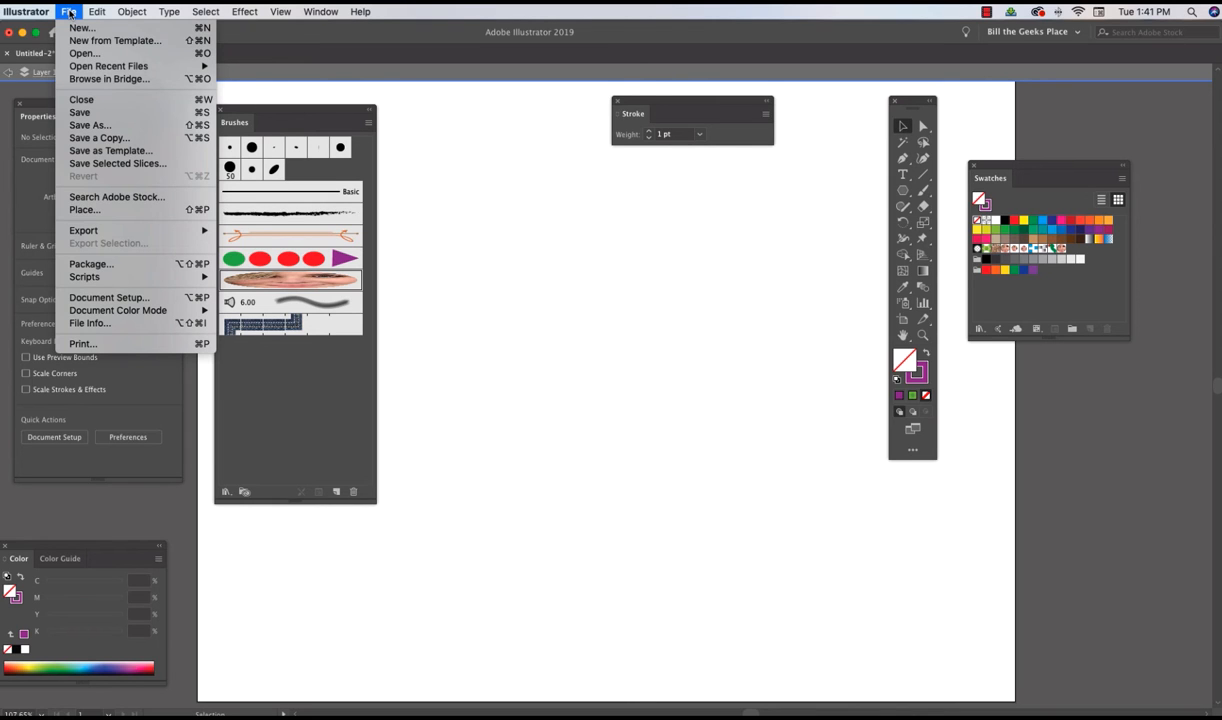
left_click(91, 212)
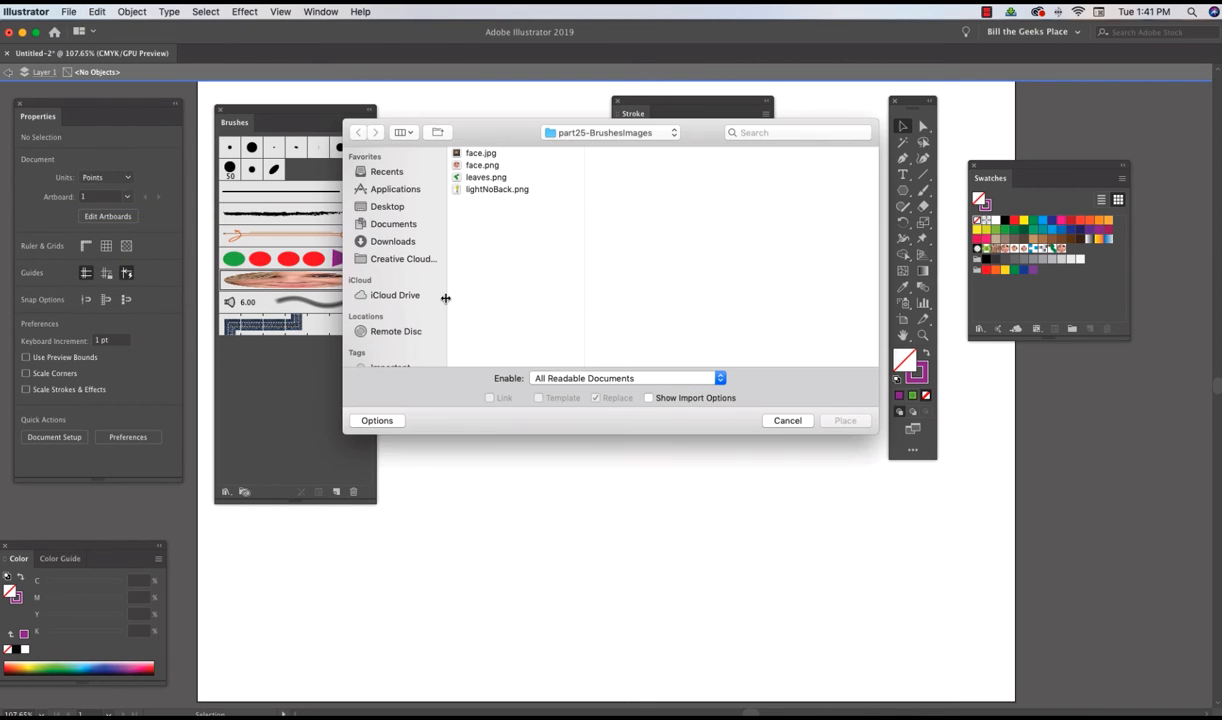
left_click(458, 166)
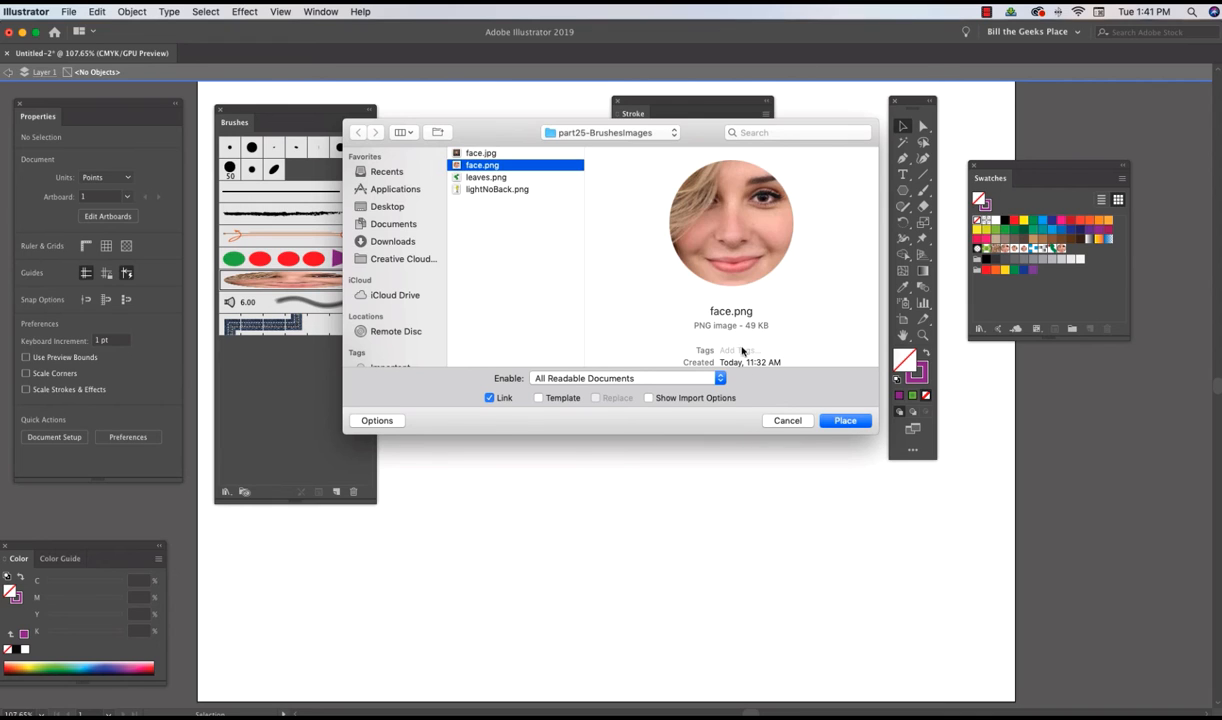
left_click(845, 421)
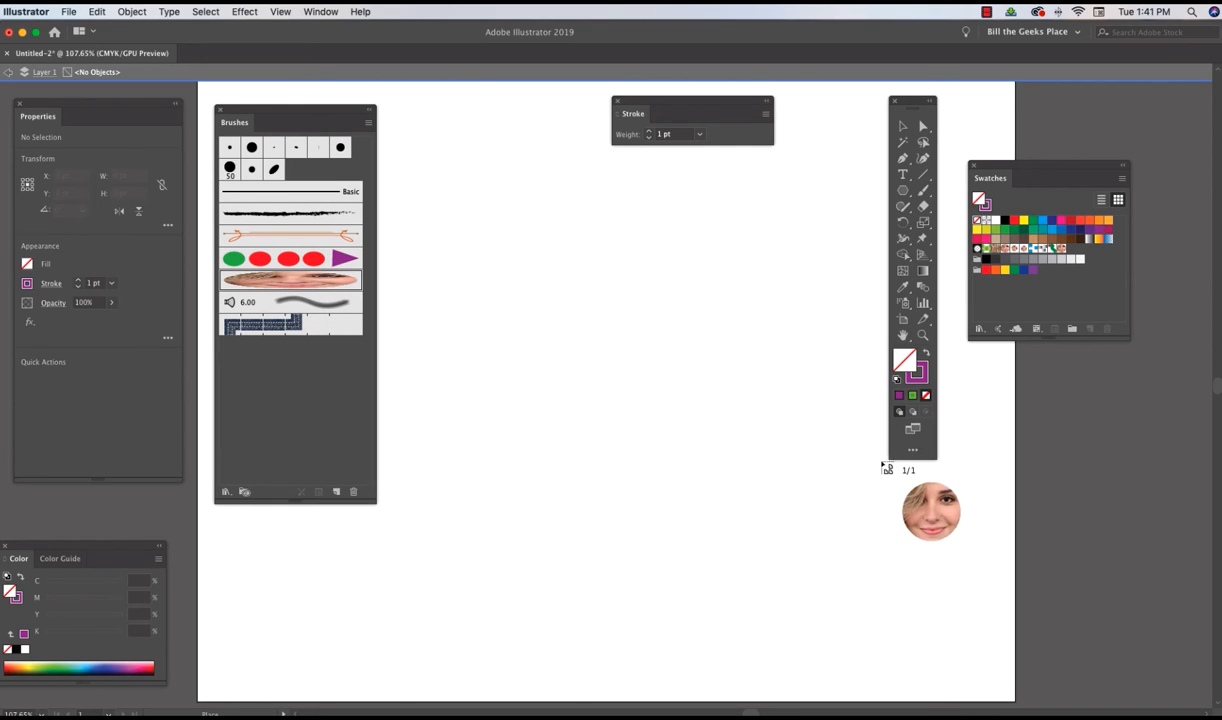
left_click_drag(538, 315, 646, 420)
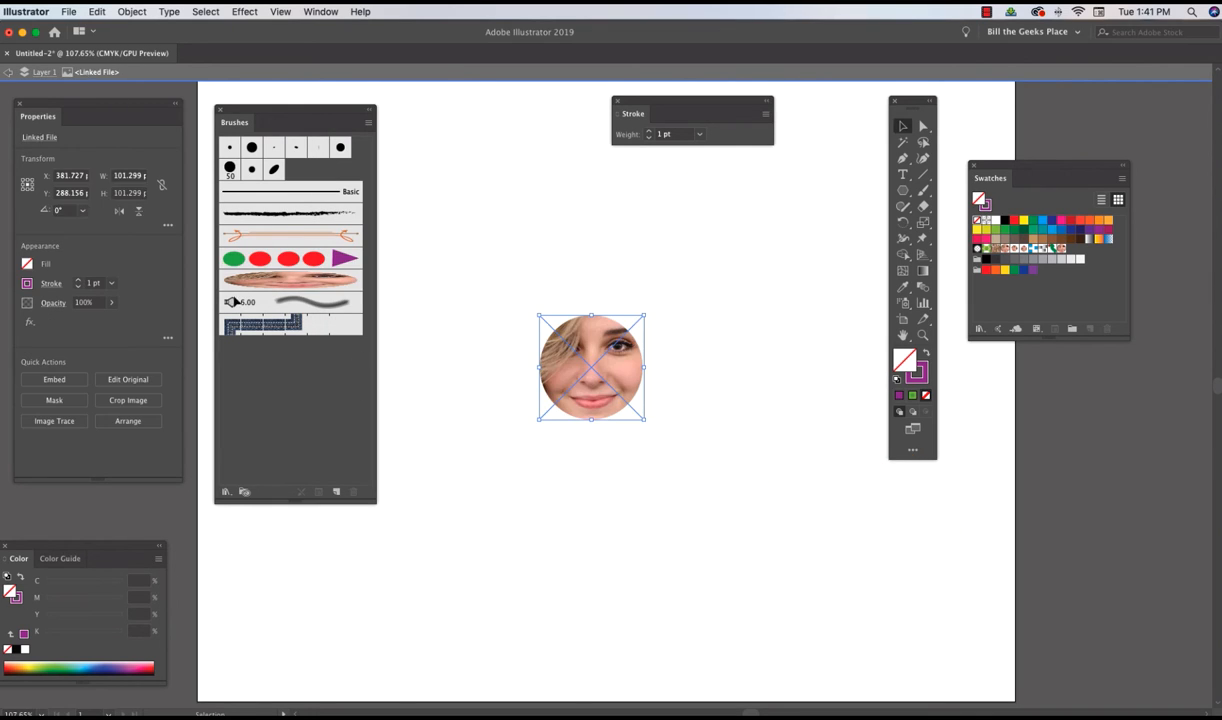
left_click(53, 378)
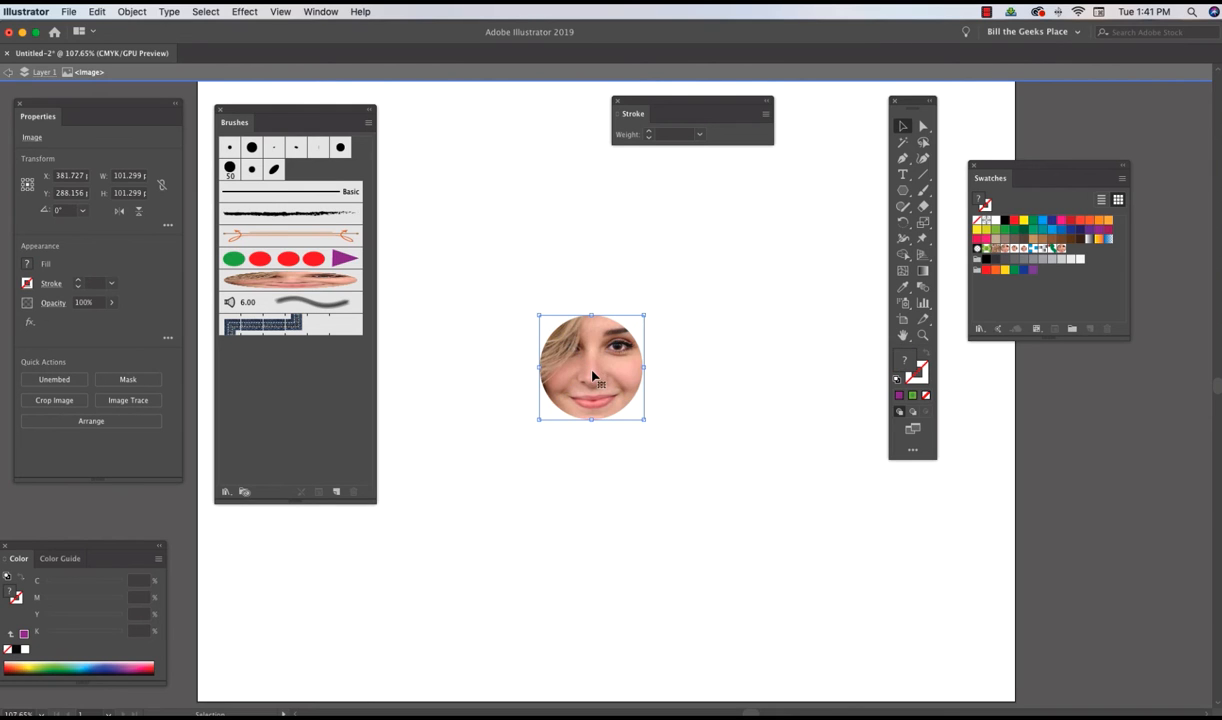
left_click_drag(598, 372, 713, 373)
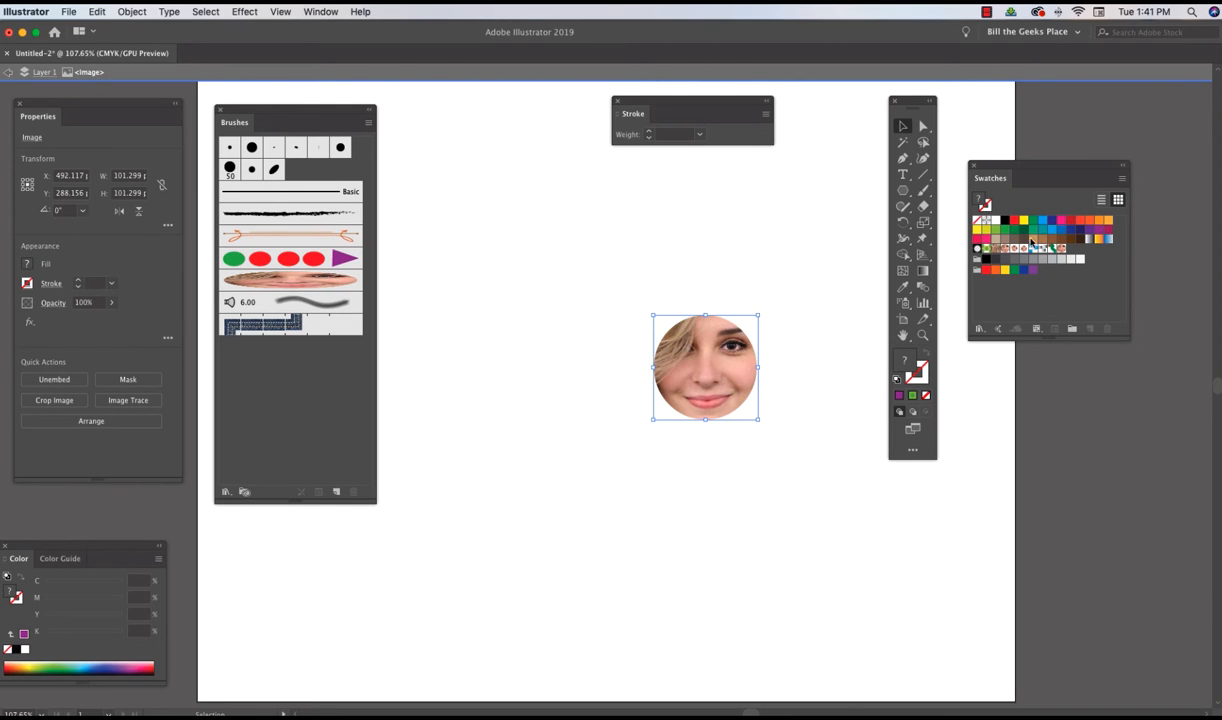
Step: Draw a tan ellipse about 47 by 32 pt, filled with C 25, M 40, Y 65, K 0, well left of the face image
left_click(772, 220)
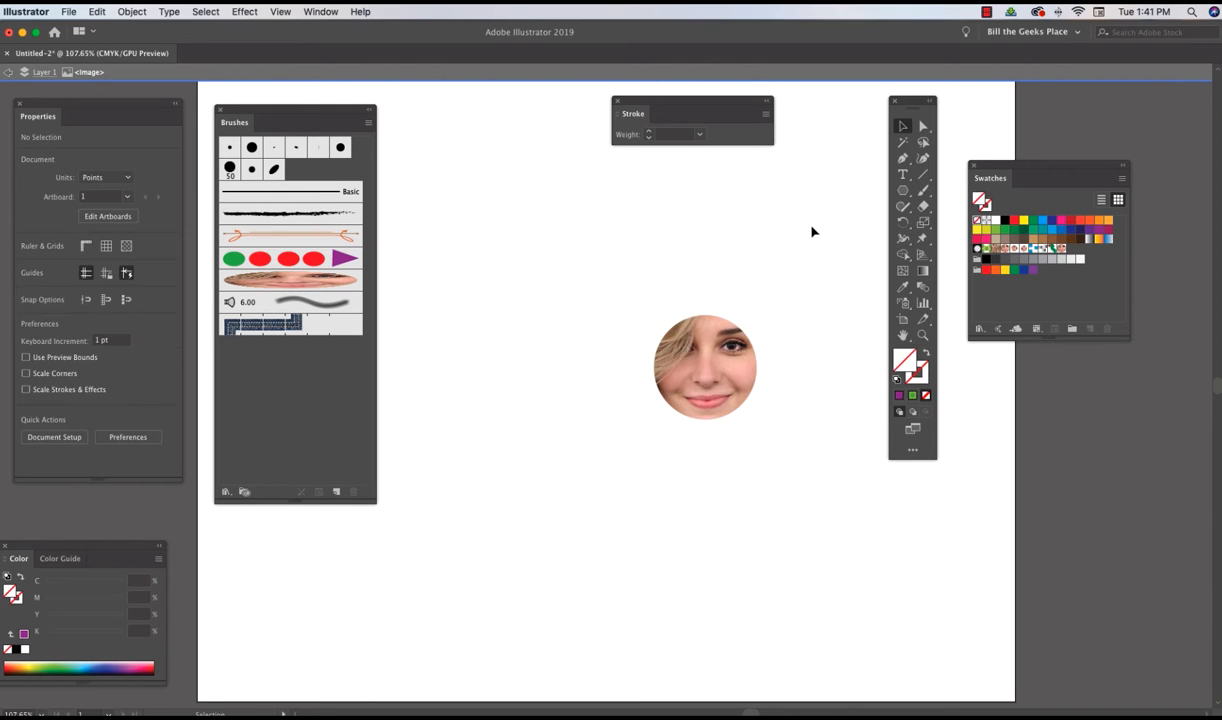
left_click(1032, 240)
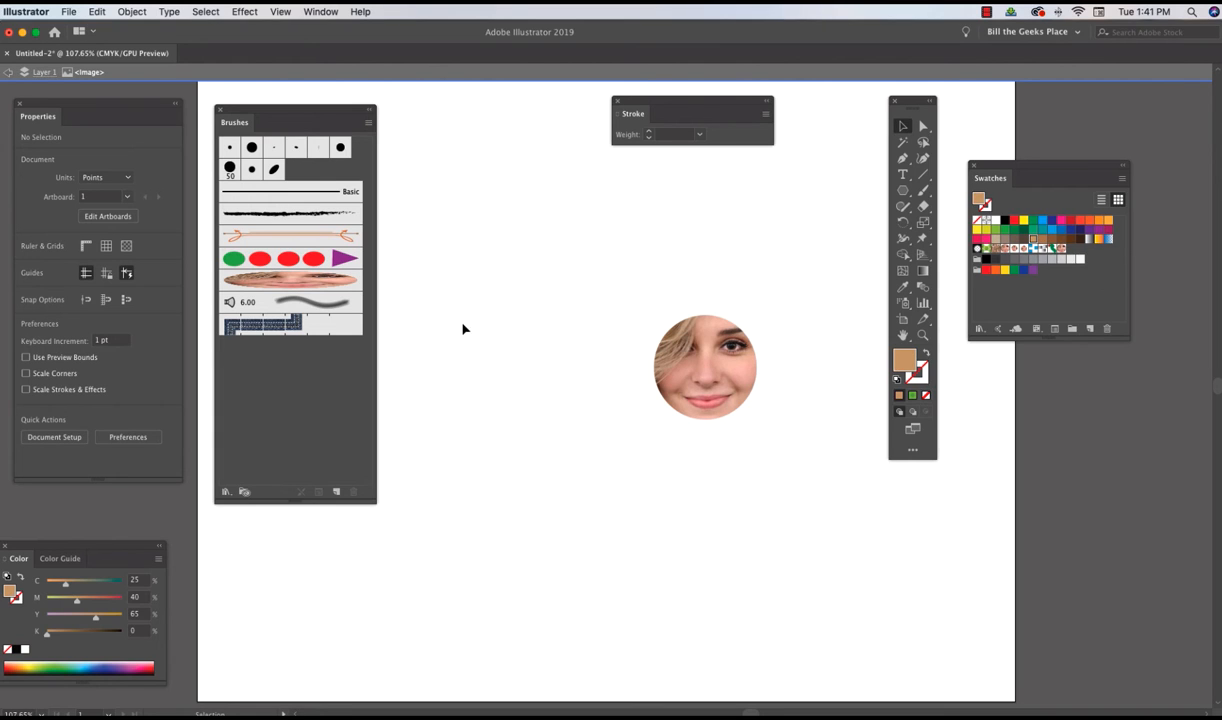
left_click_drag(902, 190, 958, 222)
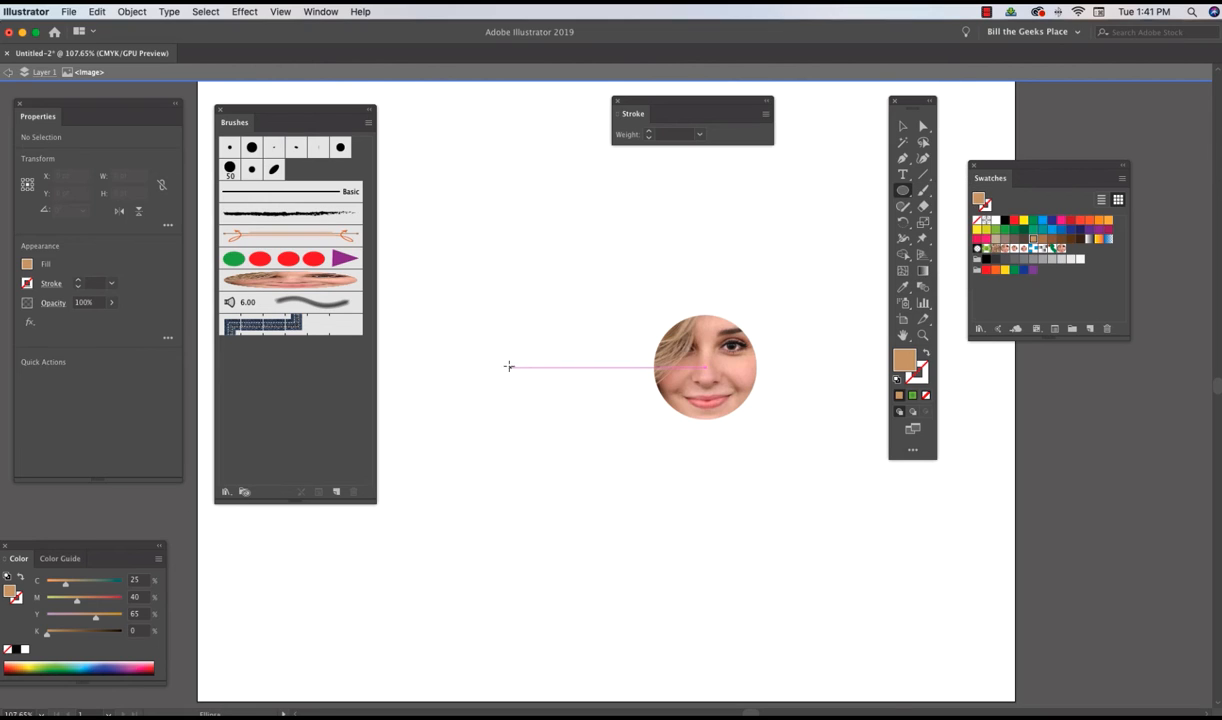
left_click_drag(405, 362, 448, 380)
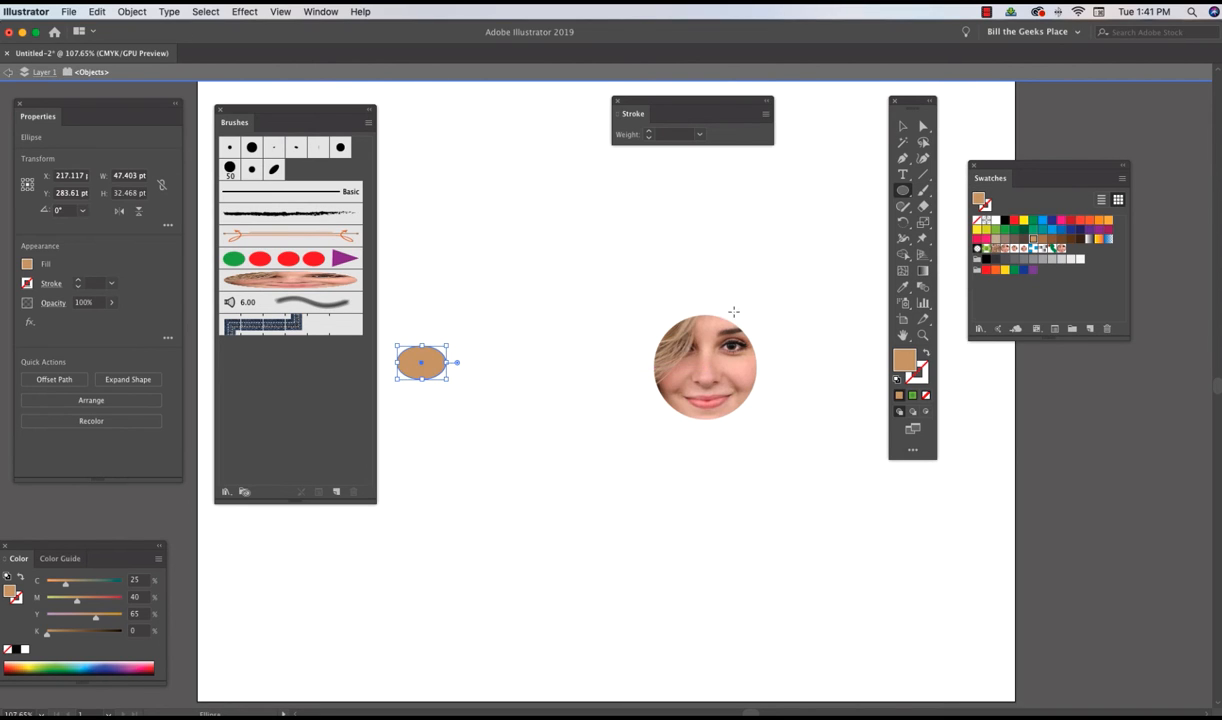
Step: Duplicate the tan ellipse and arrange the copies into a horizontal row of five leading up to the face image
left_click(903, 127)
left_click_drag(433, 364, 543, 414)
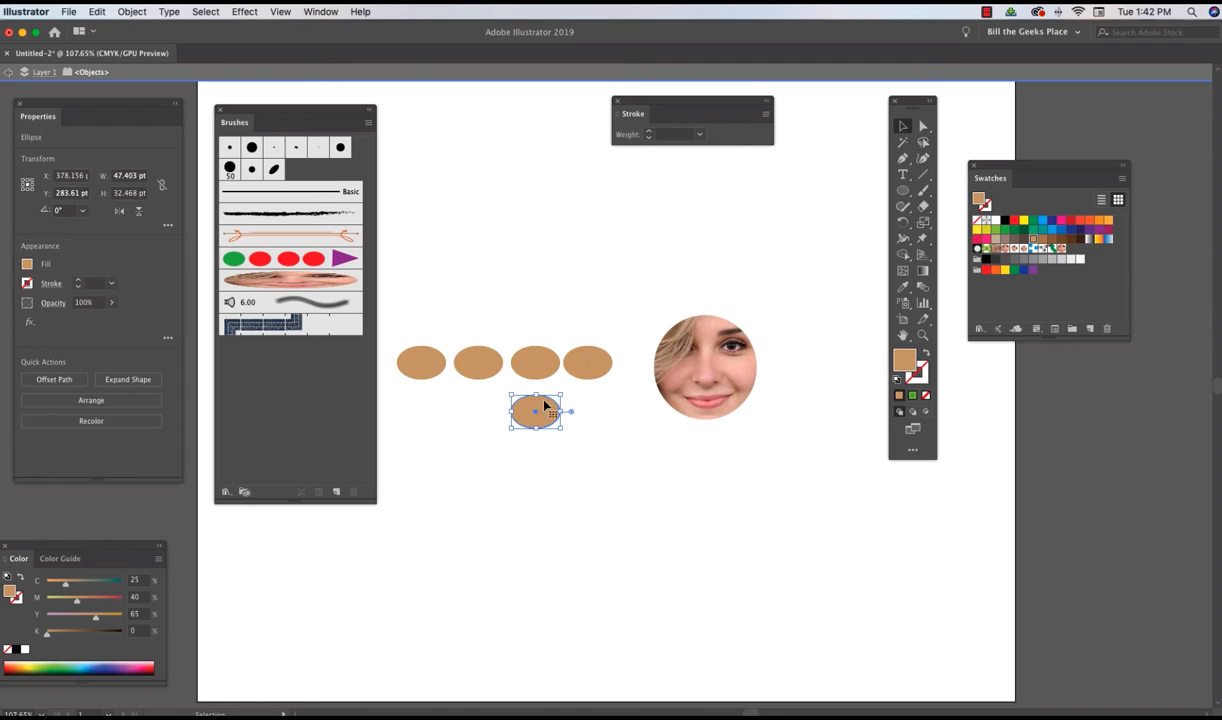
left_click_drag(594, 322, 388, 378)
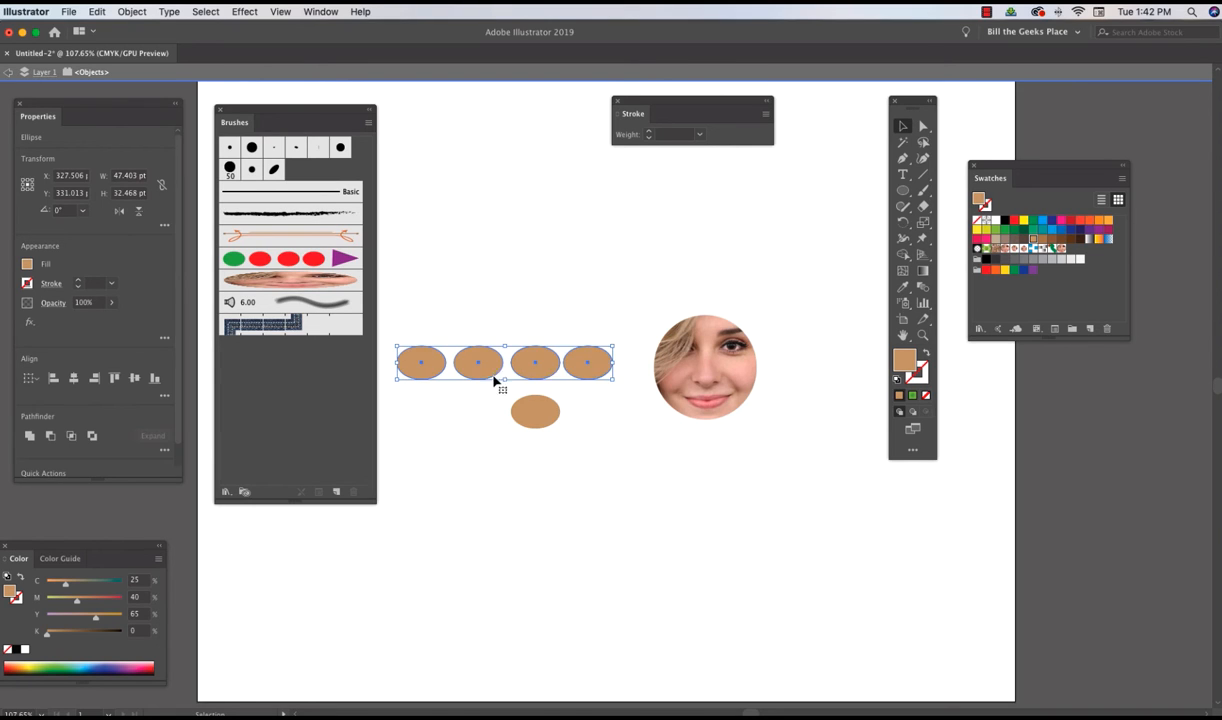
left_click_drag(600, 368, 556, 368)
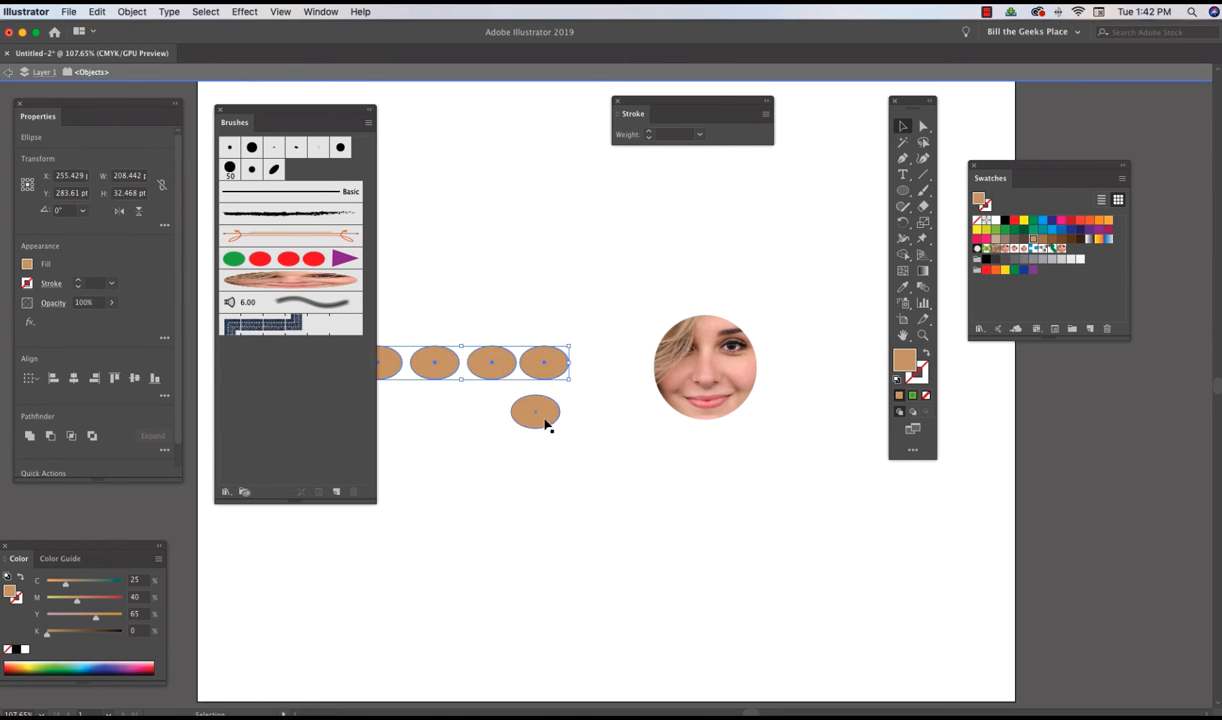
left_click_drag(539, 416, 610, 364)
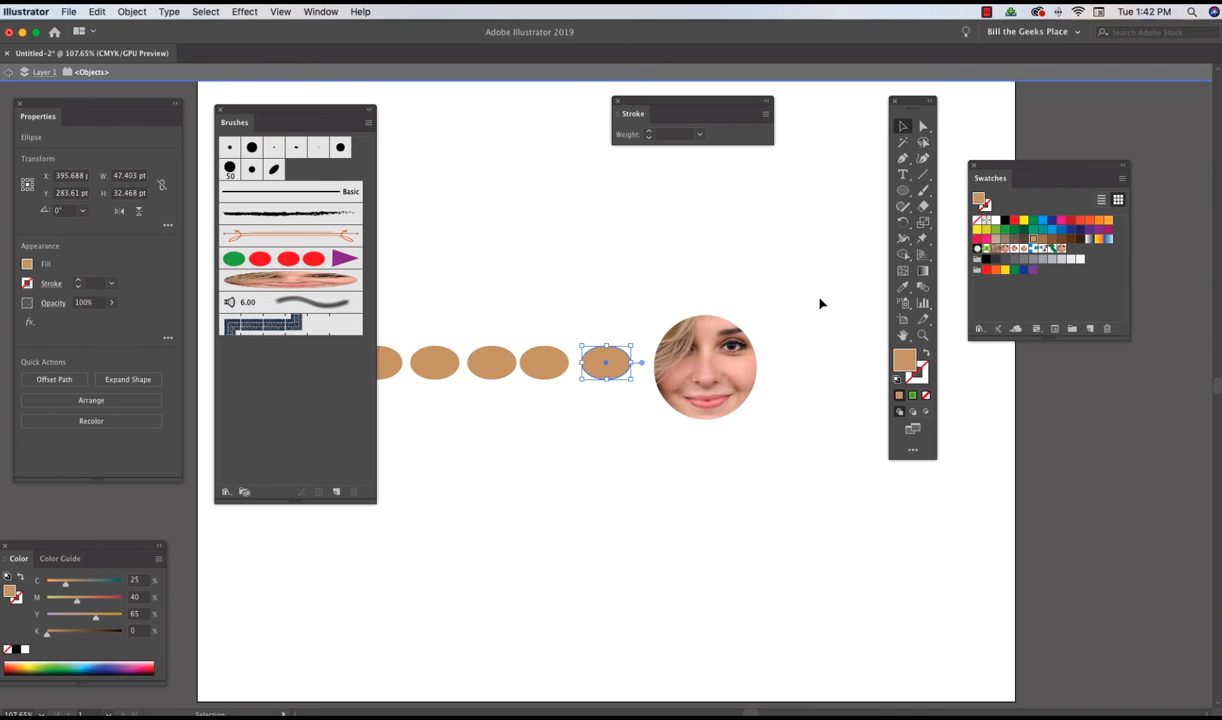
Step: Create an art brush from the ellipse row and face image with the default options, and delete the source artwork from the artboard
left_click_drag(805, 343, 438, 416)
left_click_drag(673, 363, 288, 395)
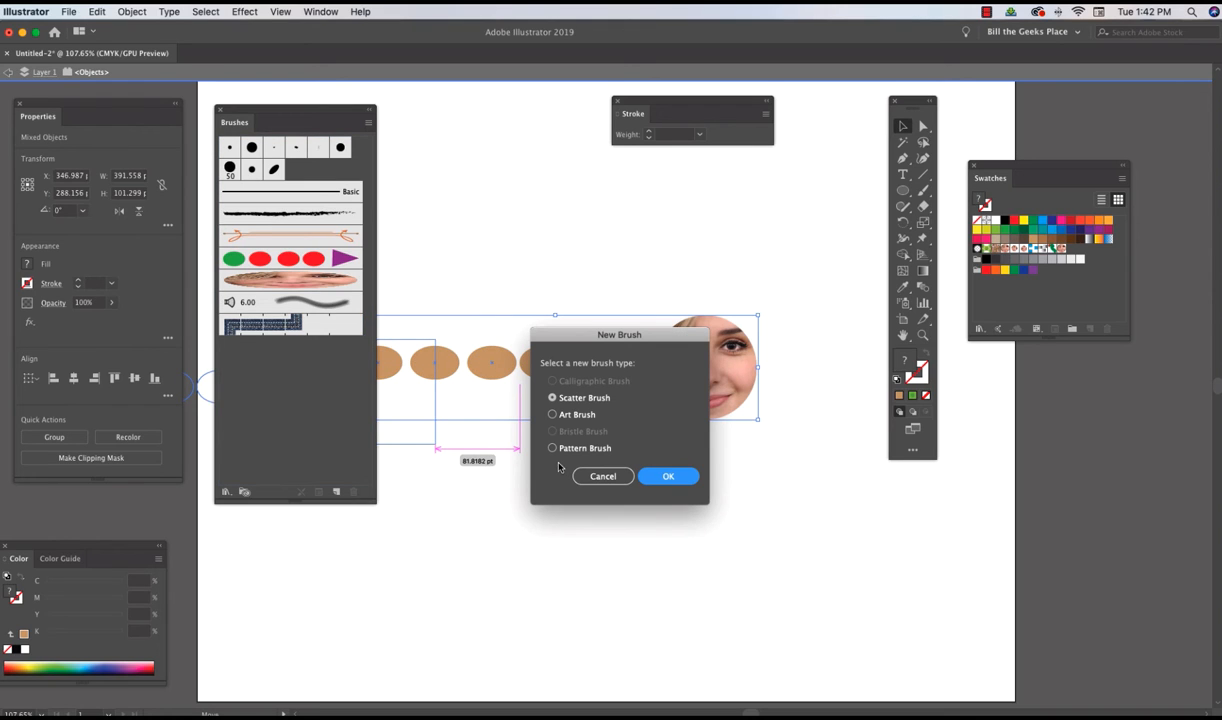
left_click(553, 414)
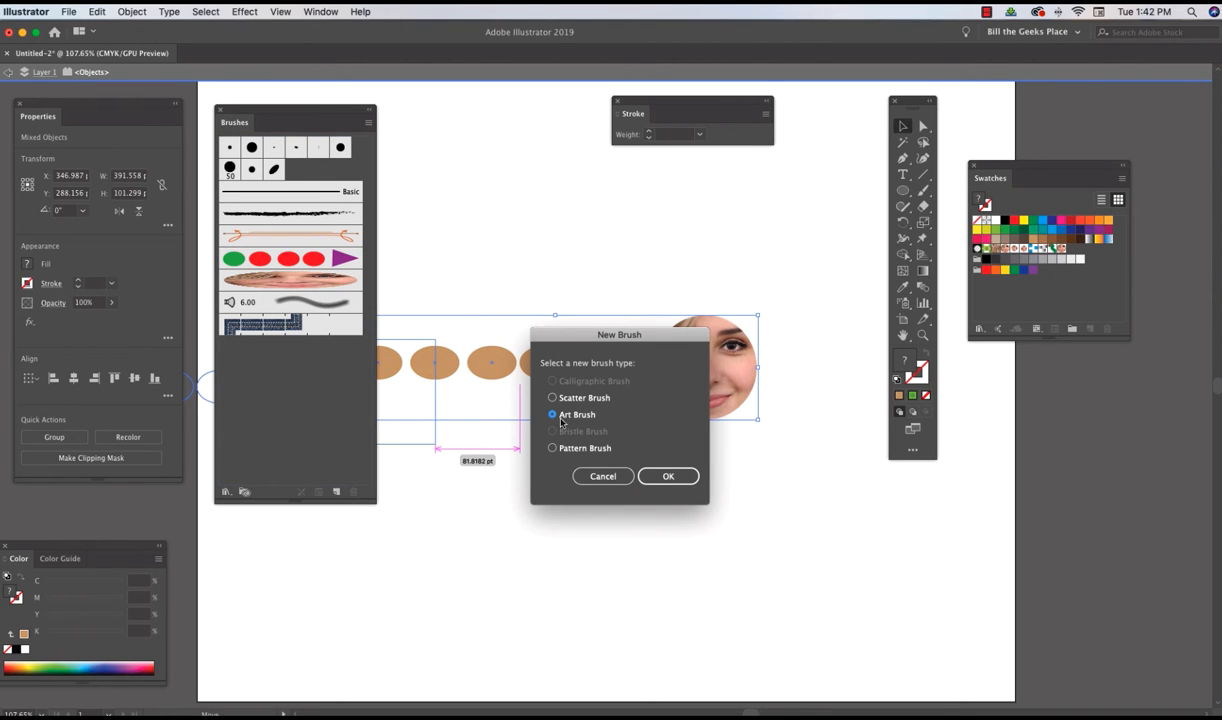
left_click(670, 478)
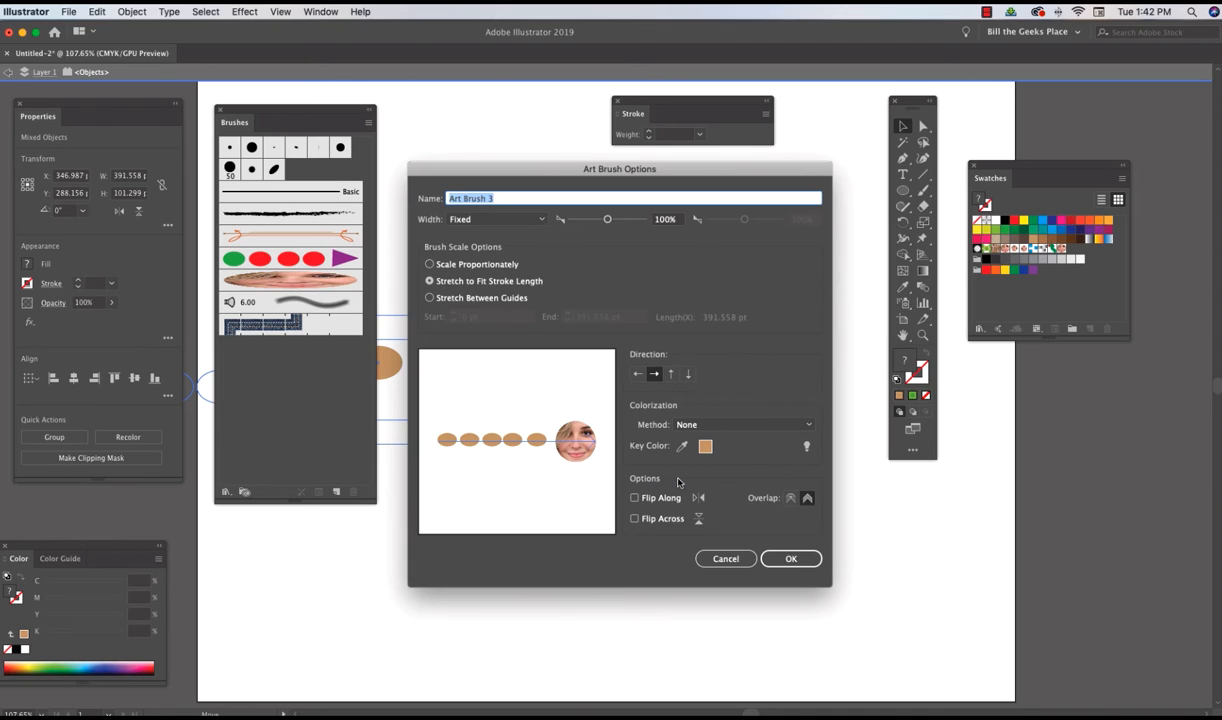
left_click(791, 560)
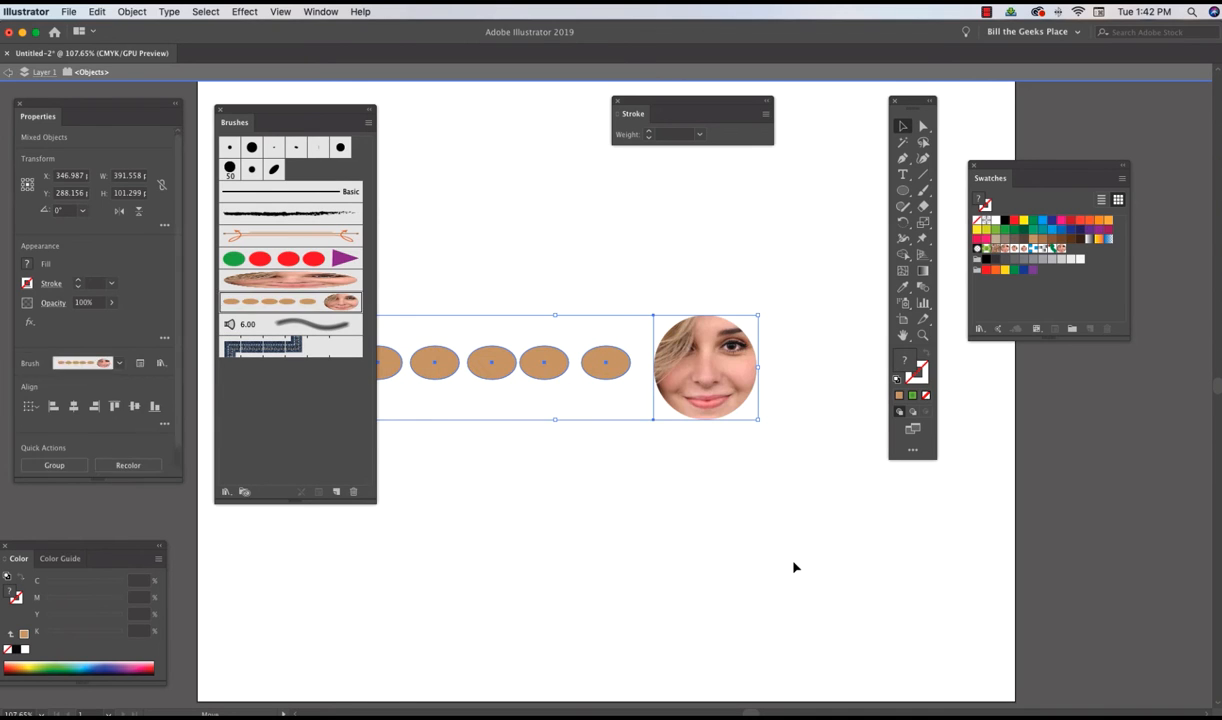
key("Delete")
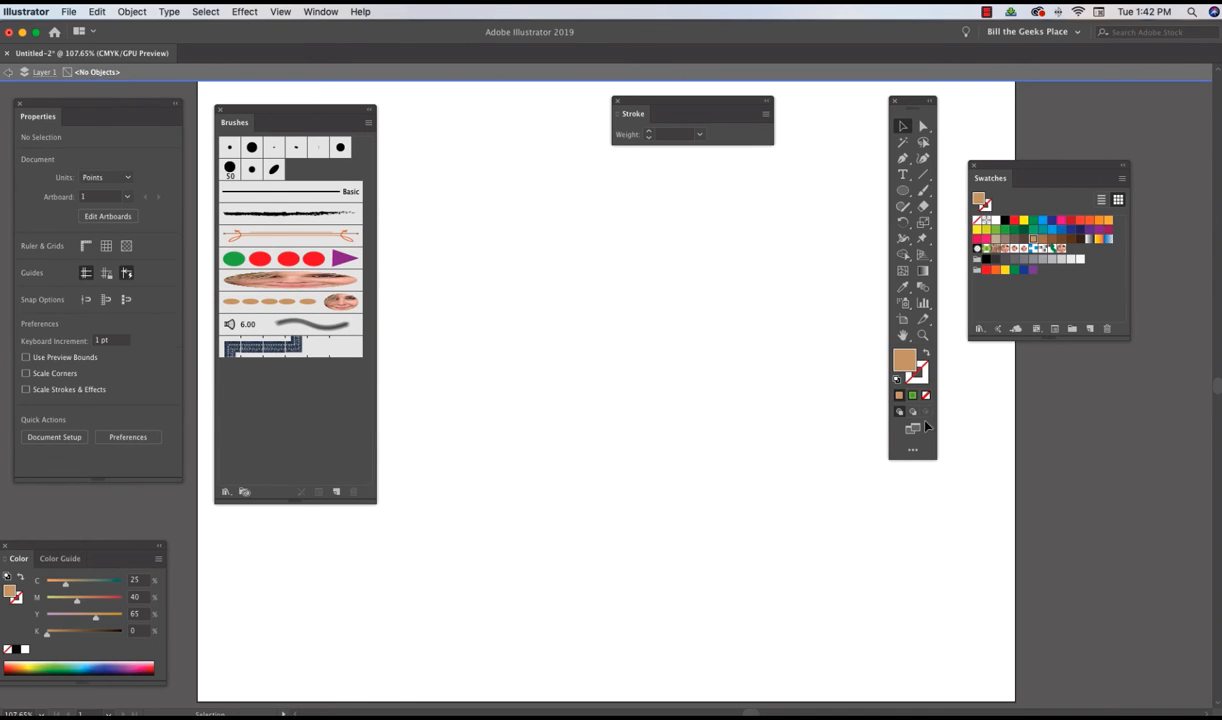
Step: Paint one long curved stroke and three shorter diagonal strokes across the artboard with the ellipse-and-face art brush
left_click(922, 190)
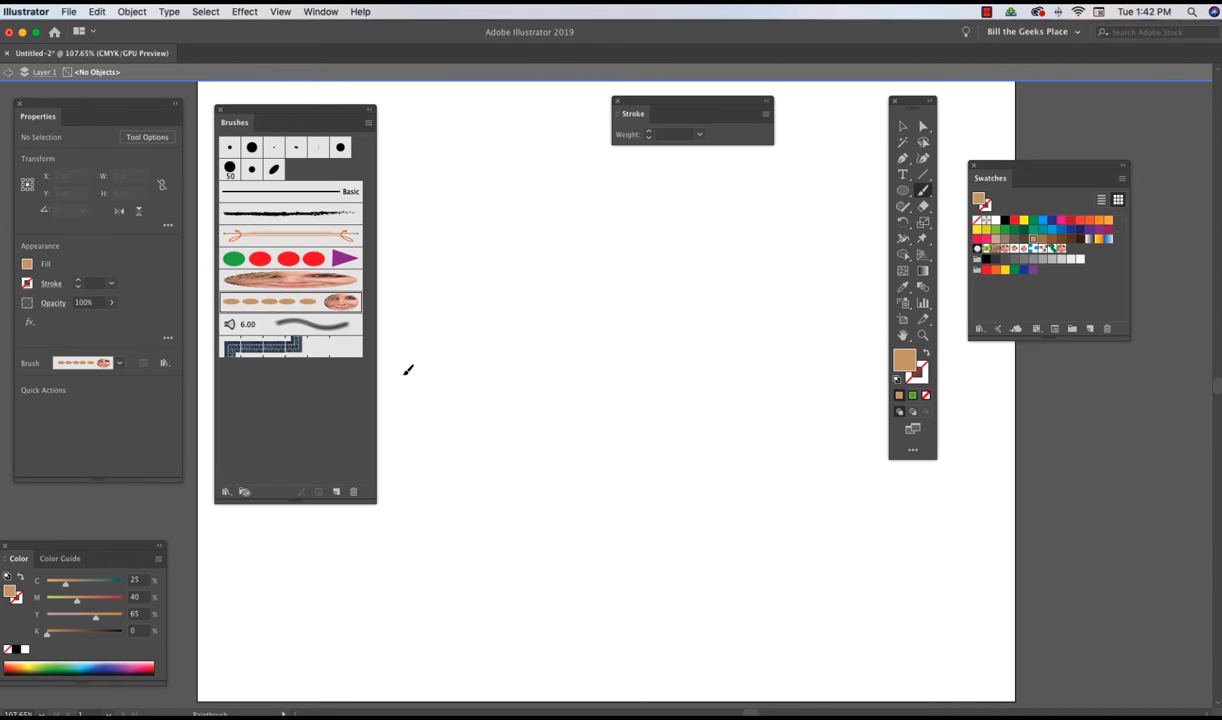
left_click_drag(731, 568, 783, 562)
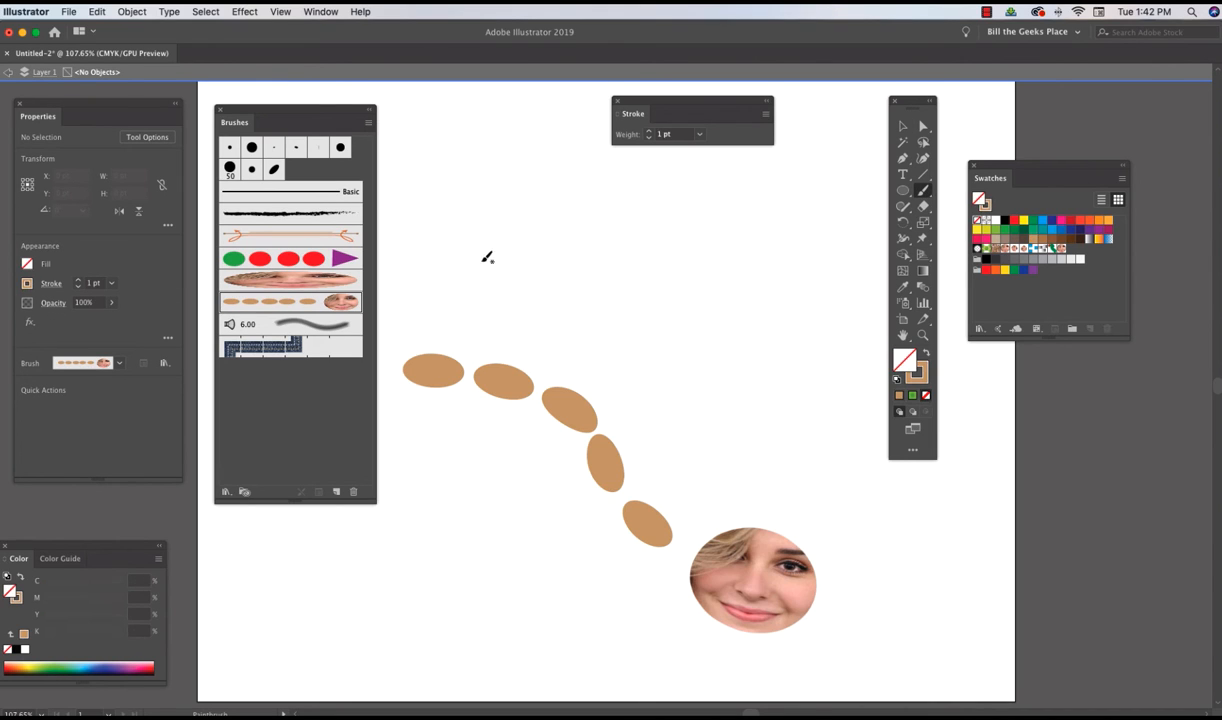
mouse_move(549, 332)
left_mouse_down()
mouse_move(623, 295)
mouse_move(735, 195)
left_mouse_up()
mouse_move(680, 374)
left_mouse_down()
mouse_move(748, 349)
mouse_move(826, 288)
left_mouse_up()
mouse_move(752, 415)
left_mouse_down()
mouse_move(938, 563)
mouse_move(990, 572)
left_mouse_up()
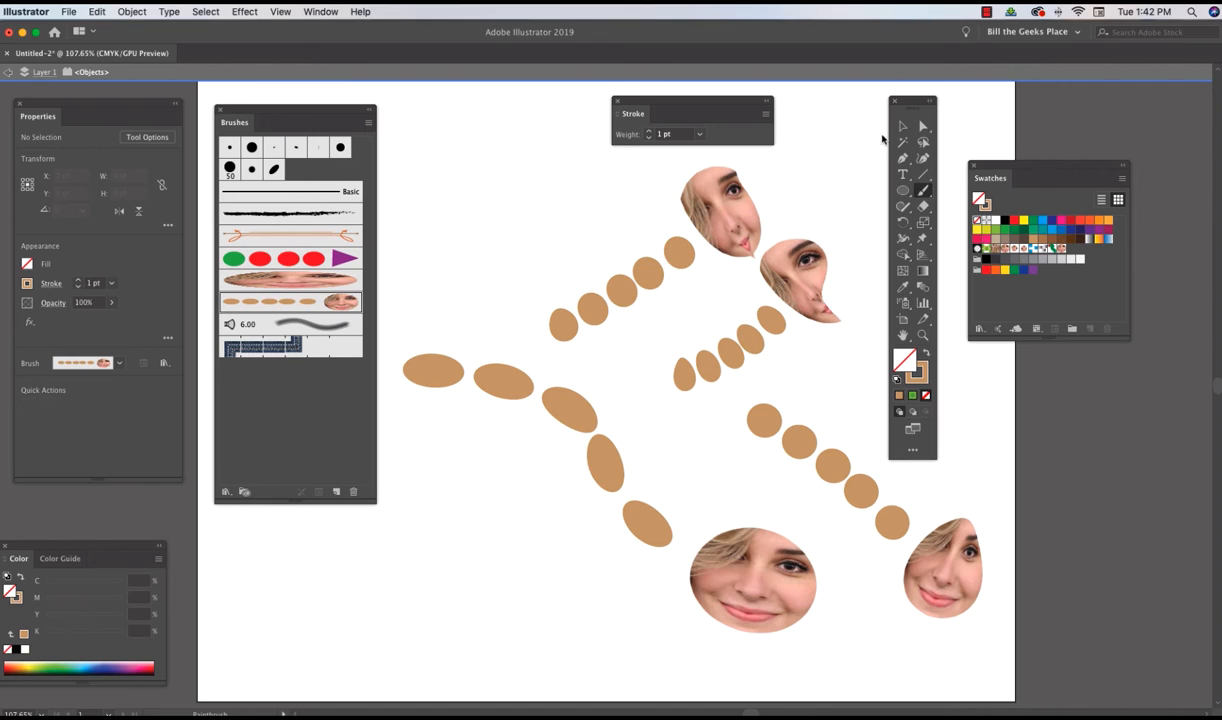
Step: Delete all the ellipse-and-face brush strokes from the artboard
key("v")
mouse_move(450, 186)
left_mouse_down()
mouse_move(791, 619)
mouse_move(971, 664)
left_mouse_up()
key("Delete")
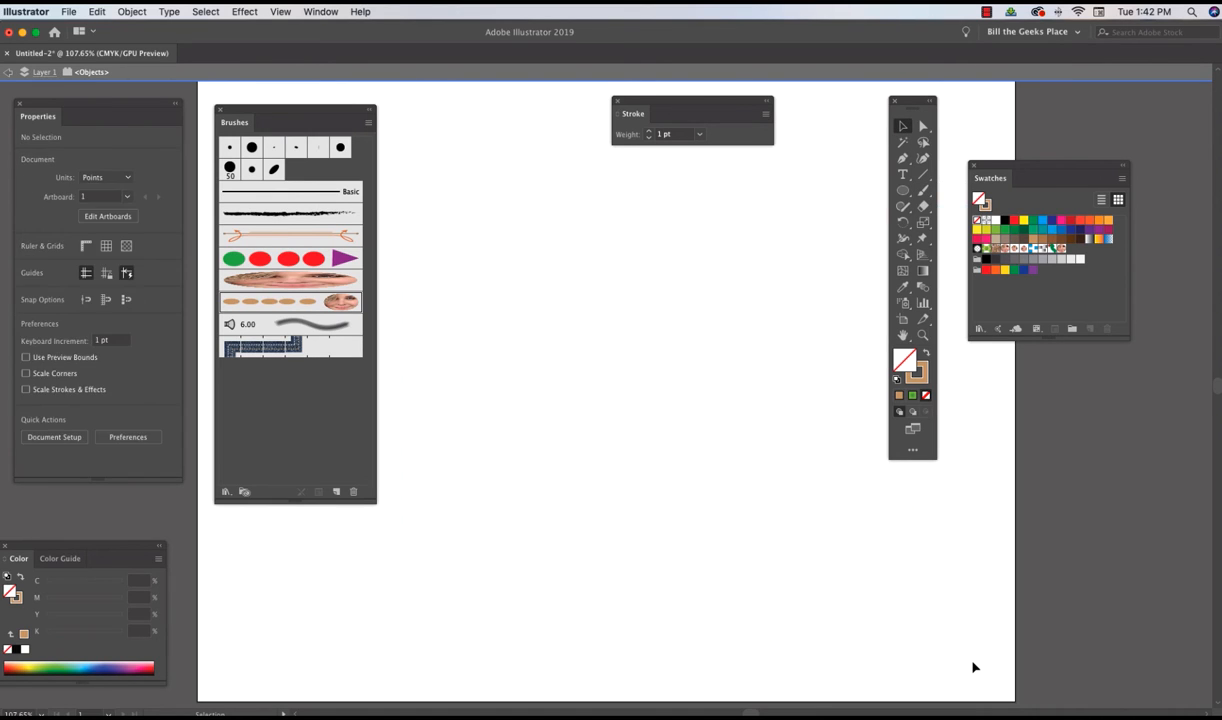
Step: Set the ellipse-and-face art brush to Scale Proportionately in its brush options
double_click(260, 302)
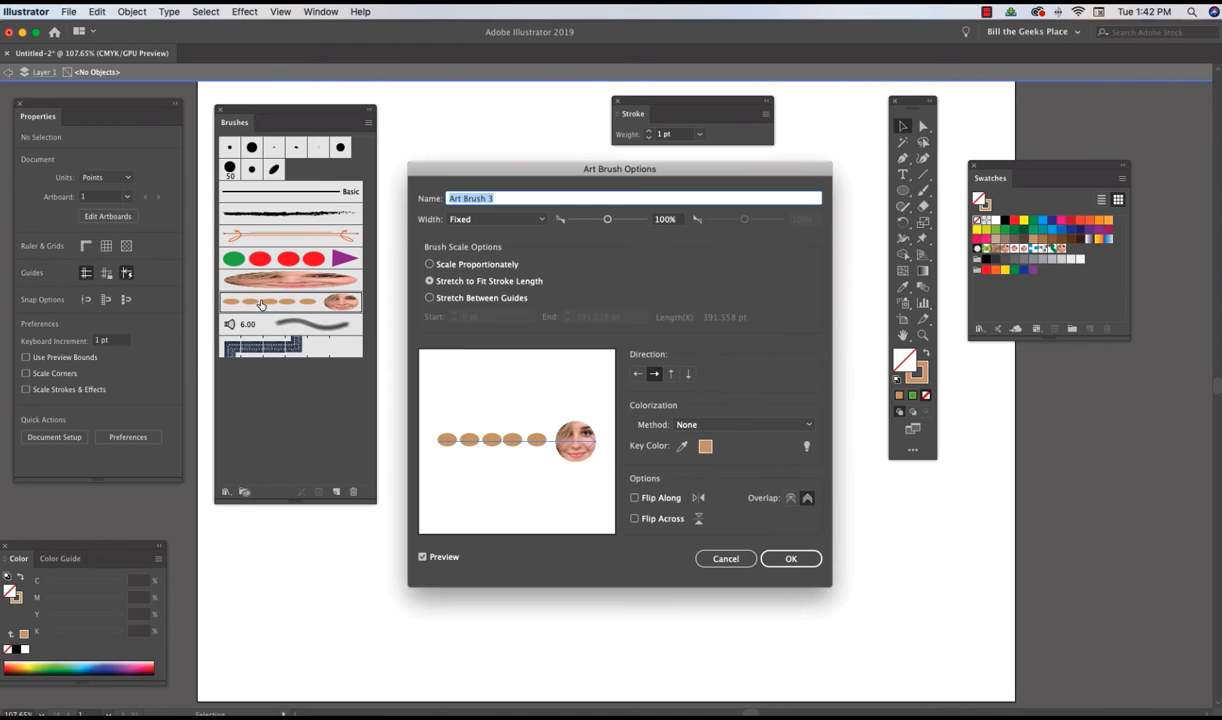
left_click(430, 264)
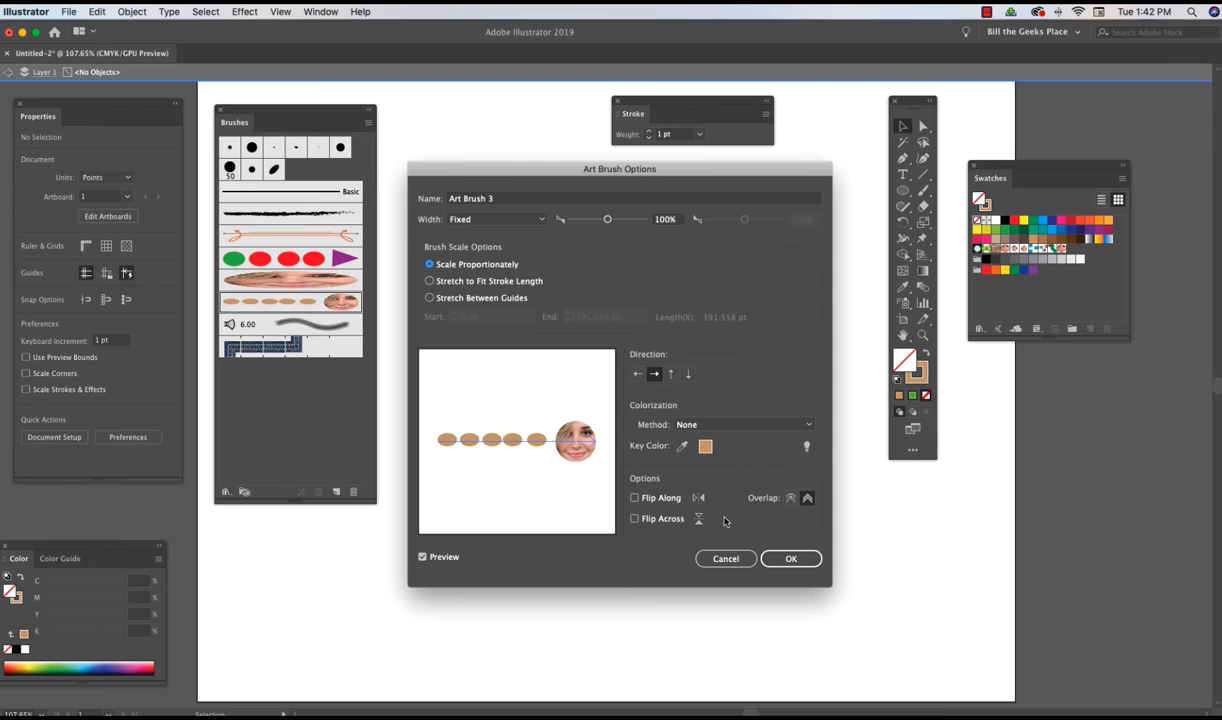
left_click(785, 557)
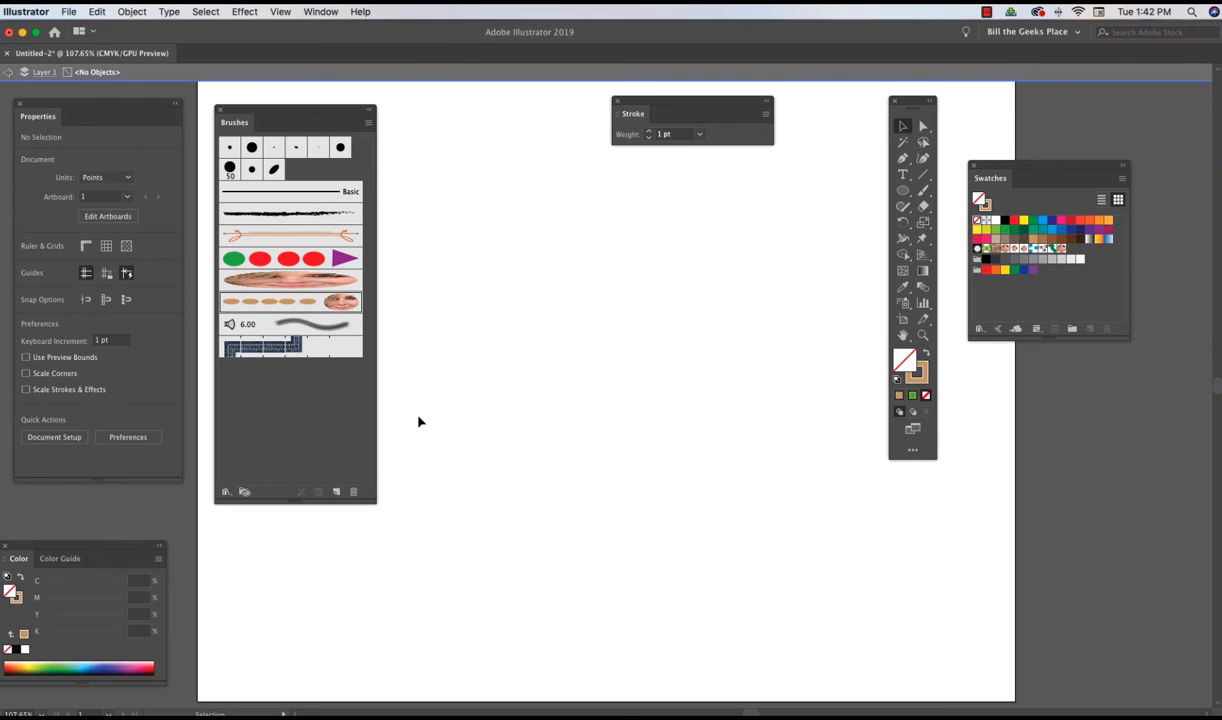
Step: Paint eleven strokes of varied lengths and curves across the artboard with the proportionally scaled ellipse-and-face brush
left_click(922, 190)
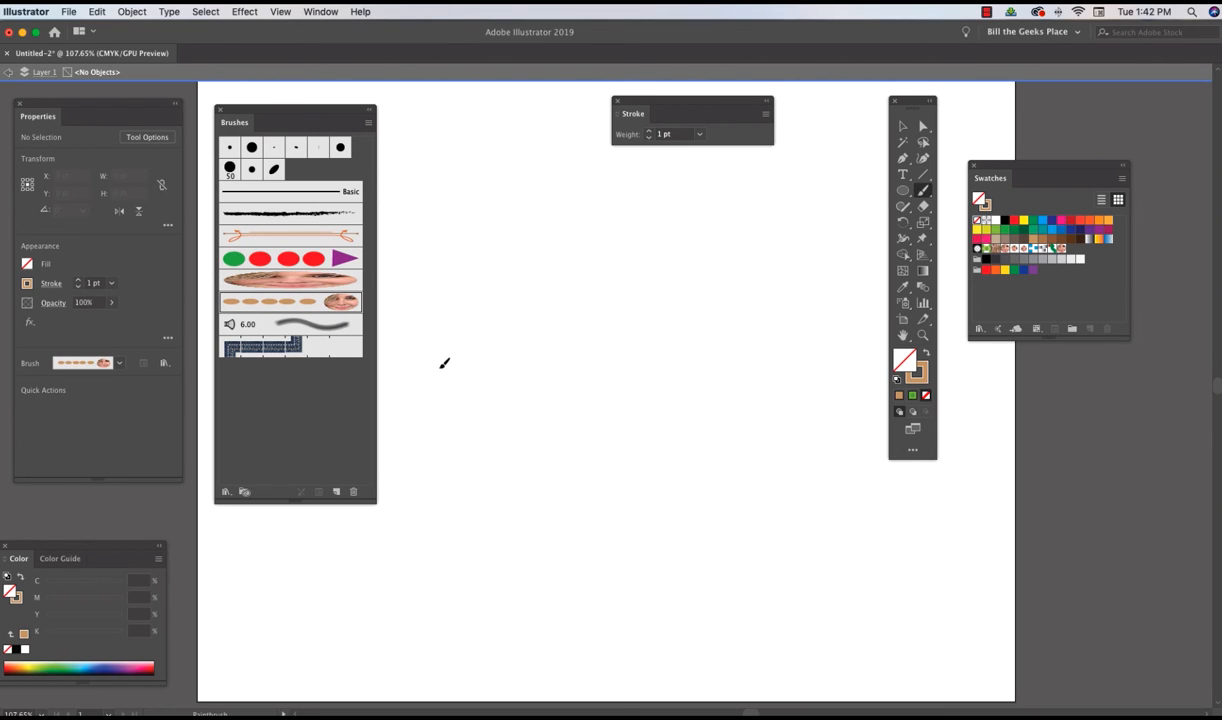
left_click_drag(659, 272, 768, 406)
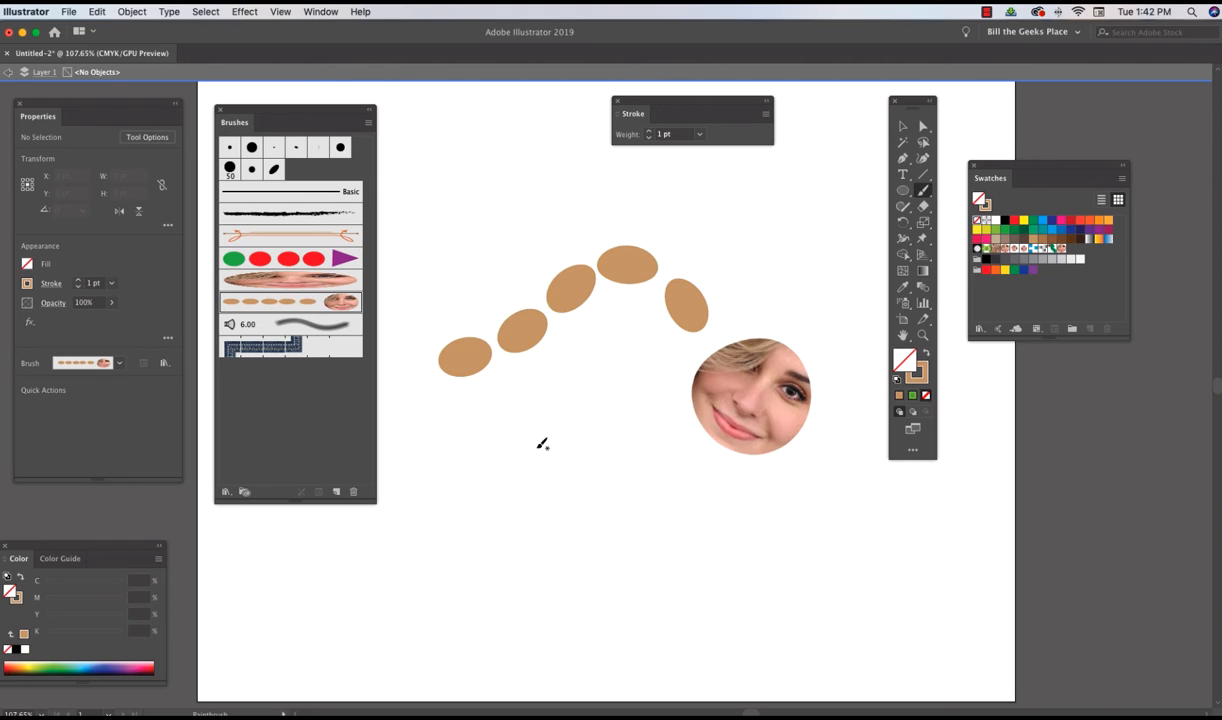
left_click_drag(868, 556, 872, 555)
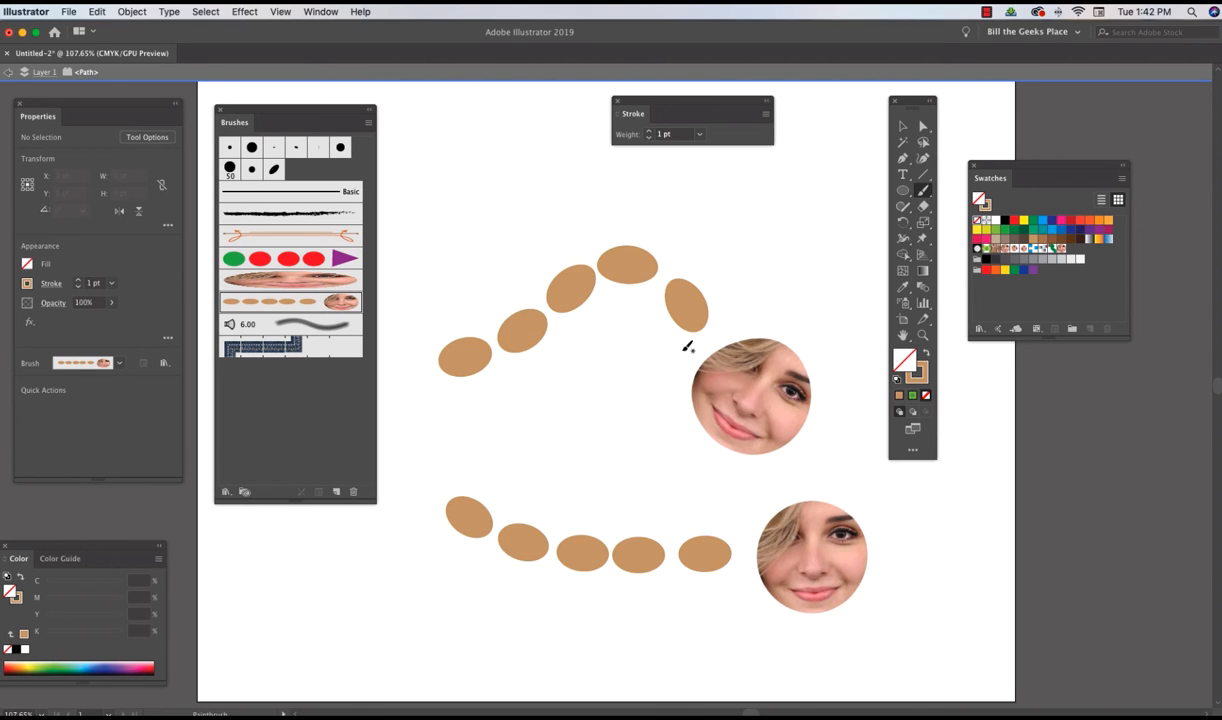
mouse_move(548, 230)
left_mouse_down()
mouse_move(586, 213)
mouse_move(783, 221)
left_mouse_up()
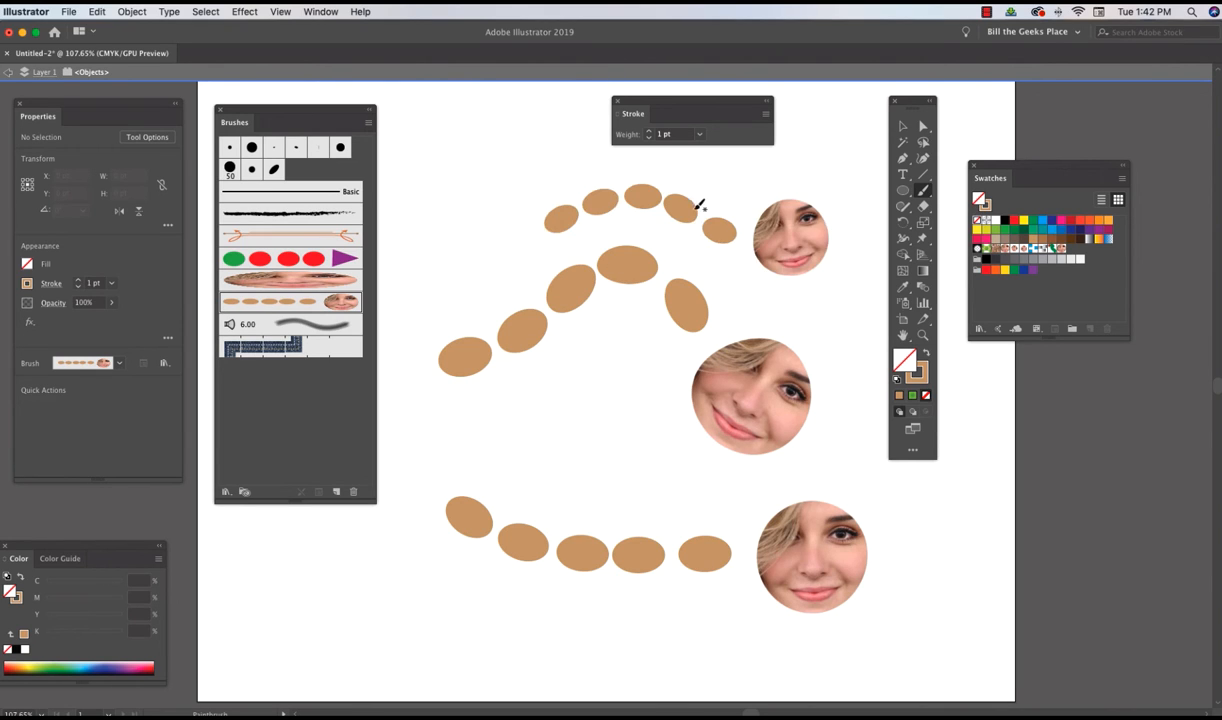
left_click_drag(420, 151, 533, 158)
left_click_drag(437, 197, 467, 197)
left_click_drag(415, 252, 476, 251)
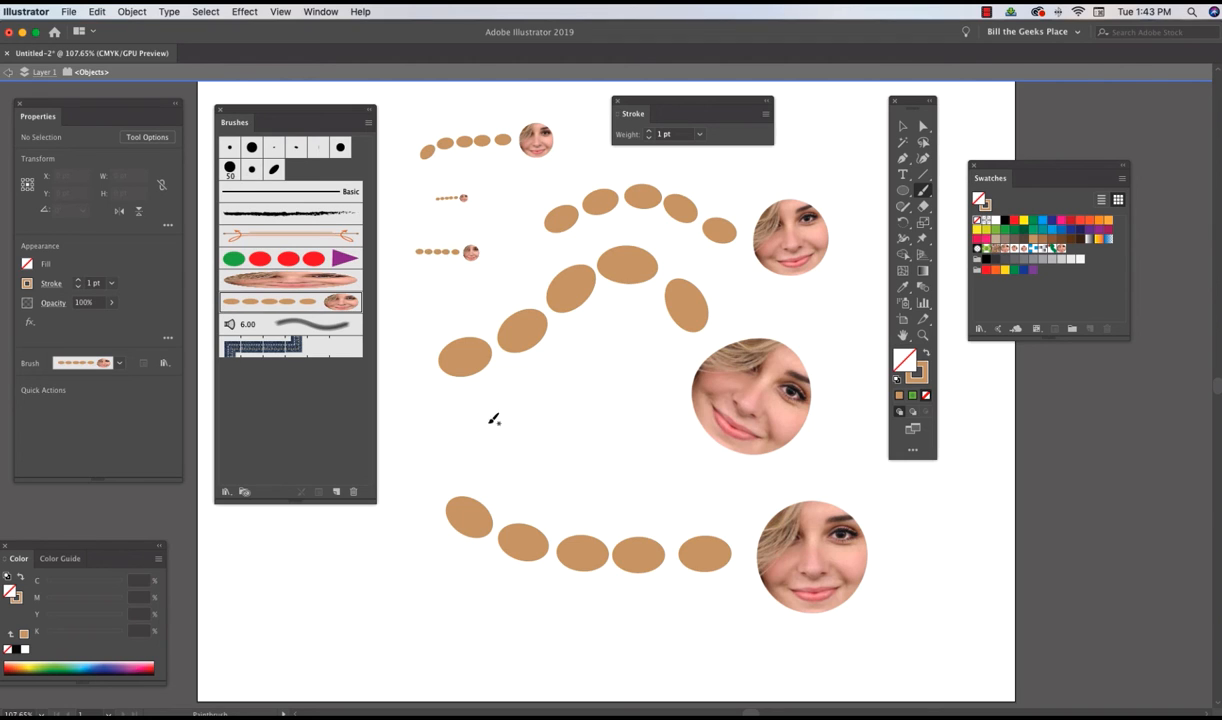
left_click_drag(452, 439, 588, 445)
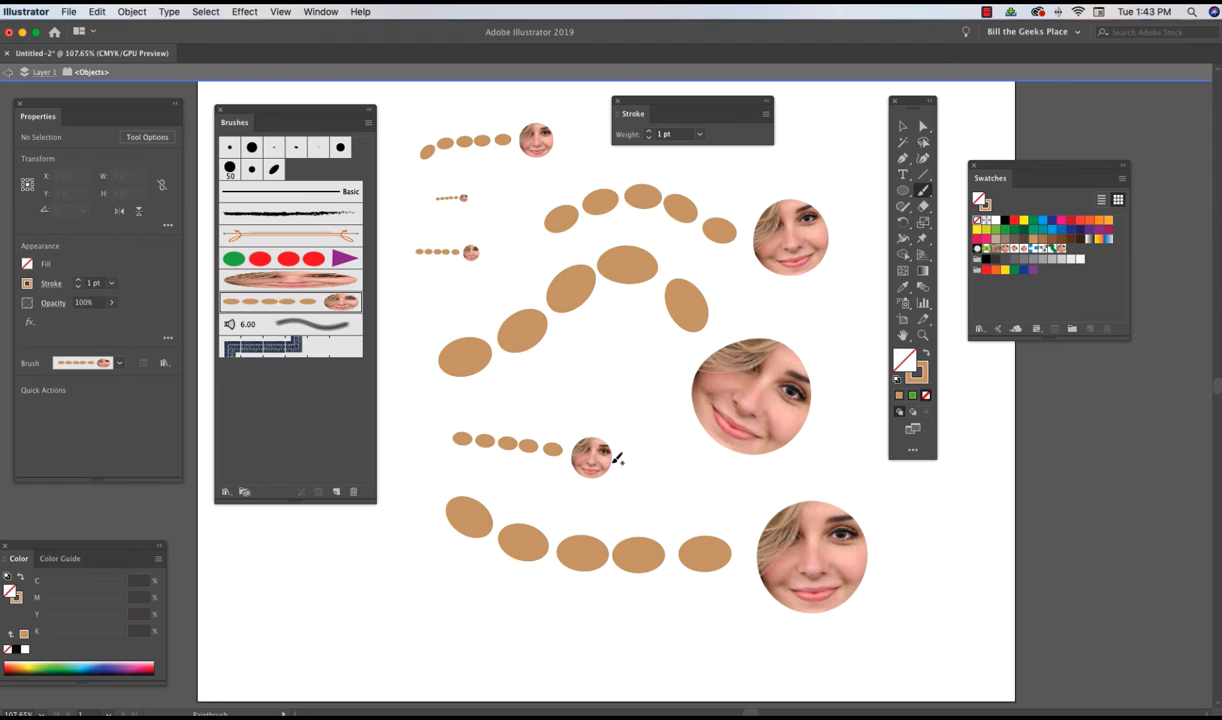
left_click_drag(632, 385, 634, 386)
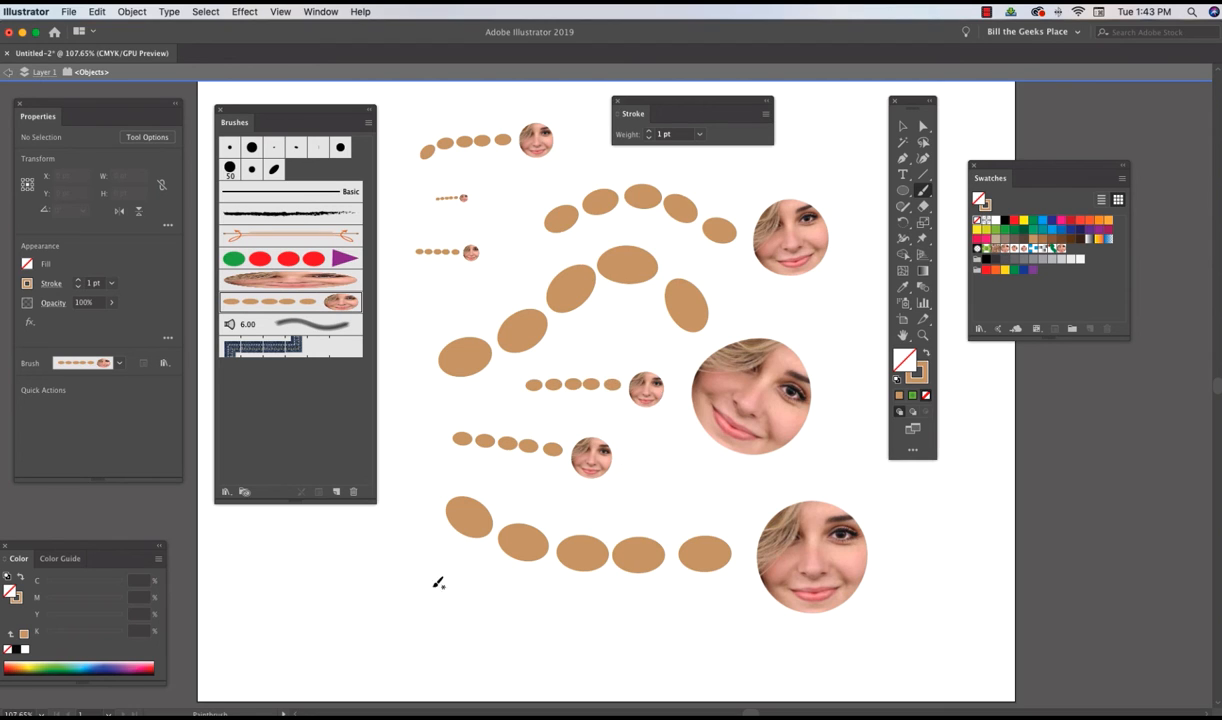
left_click_drag(287, 619, 425, 573)
left_click_drag(511, 625, 708, 653)
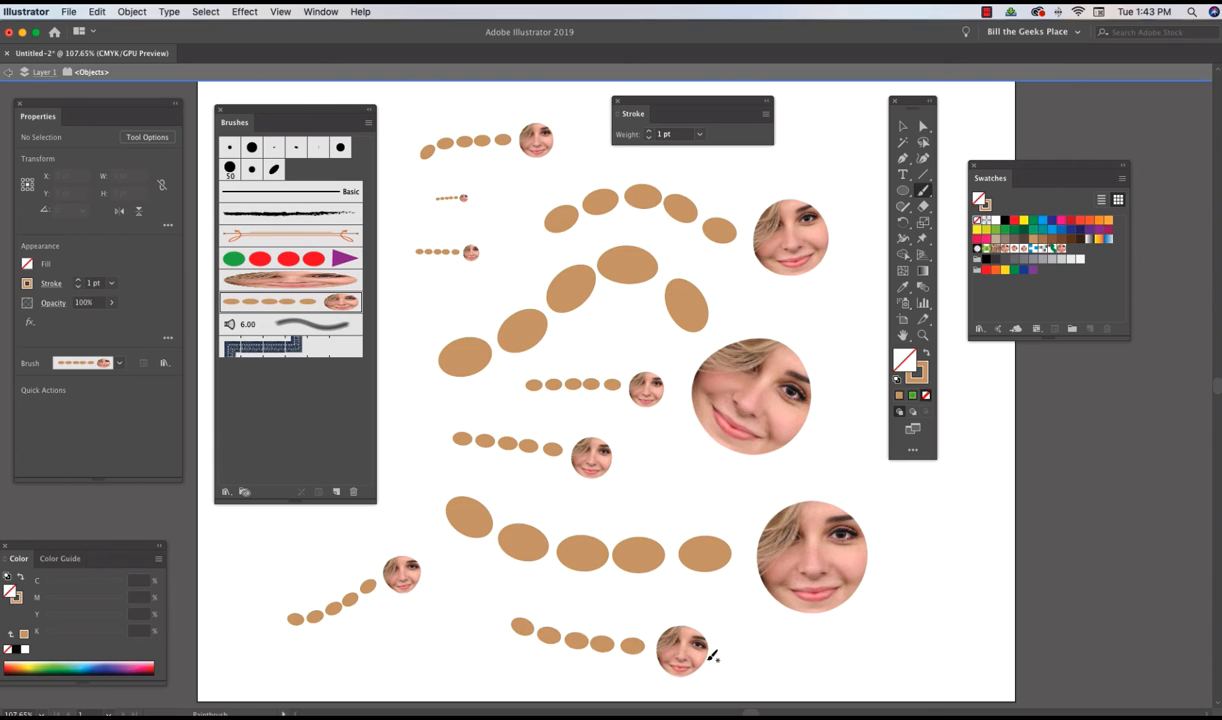
mouse_move(807, 650)
left_mouse_down()
mouse_move(877, 633)
mouse_move(936, 549)
mouse_move(975, 529)
left_mouse_up()
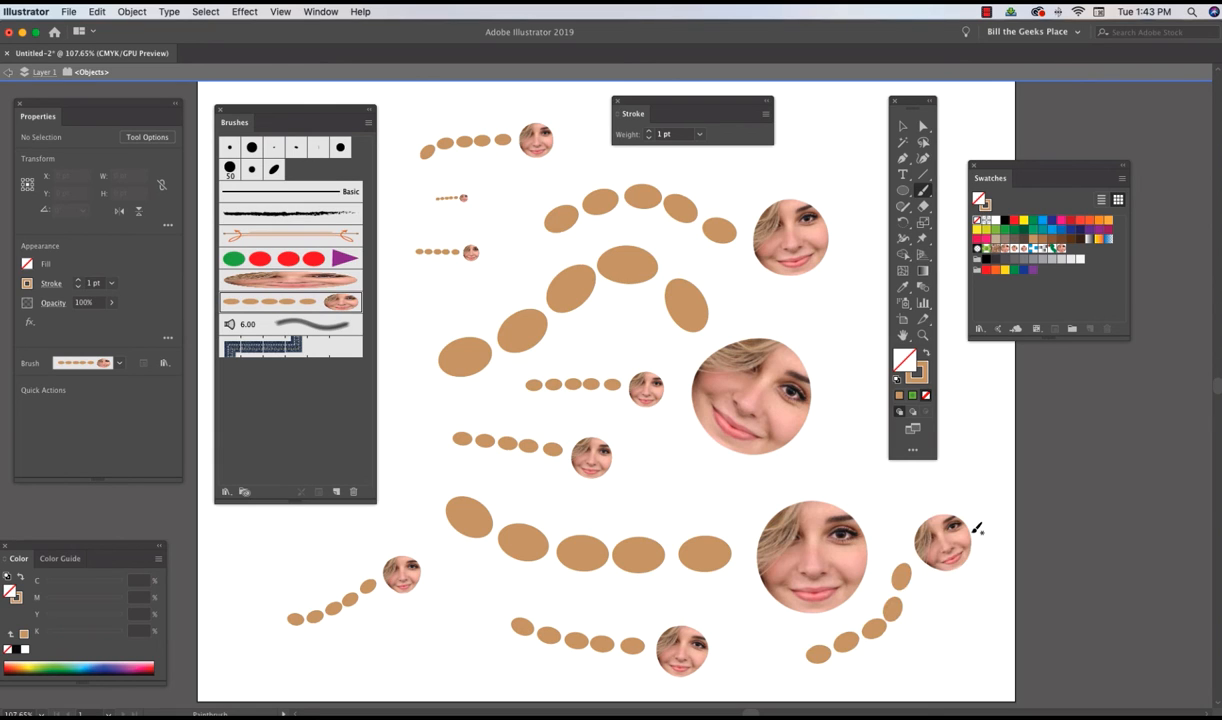